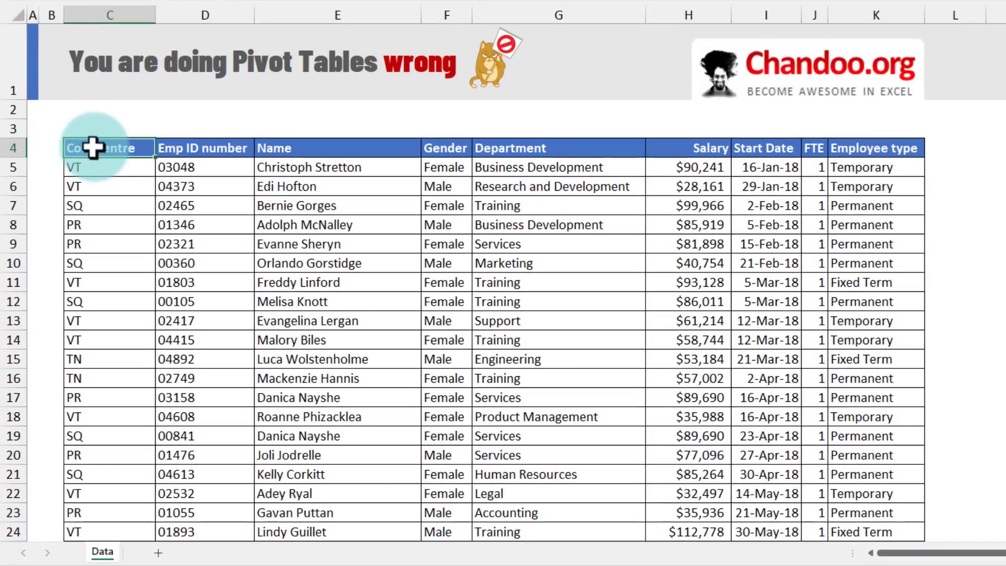
Select the Cost Centre header cell C4 as the start of the employee data range
{"action": "left_click_drag", "start_coordinate": [67, 236], "coordinate": [199, 243]}
{"action": "left_click_drag", "start_coordinate": [281, 157], "coordinate": [875, 163]}
{"action": "scroll", "coordinate": [827, 303], "scroll_direction": "down", "scroll_amount": 5}
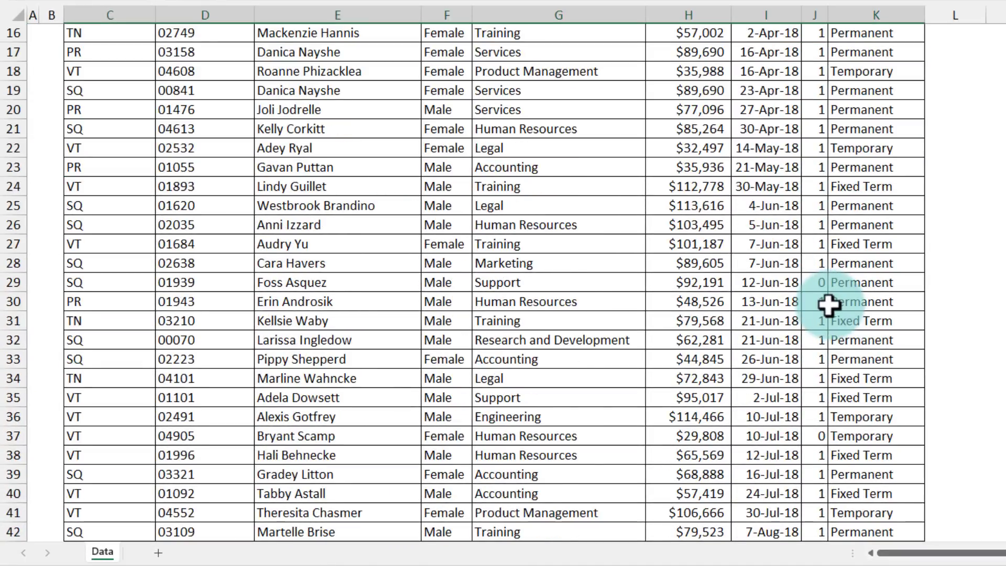
{"action": "scroll", "coordinate": [827, 304], "scroll_direction": "up", "scroll_amount": 5}
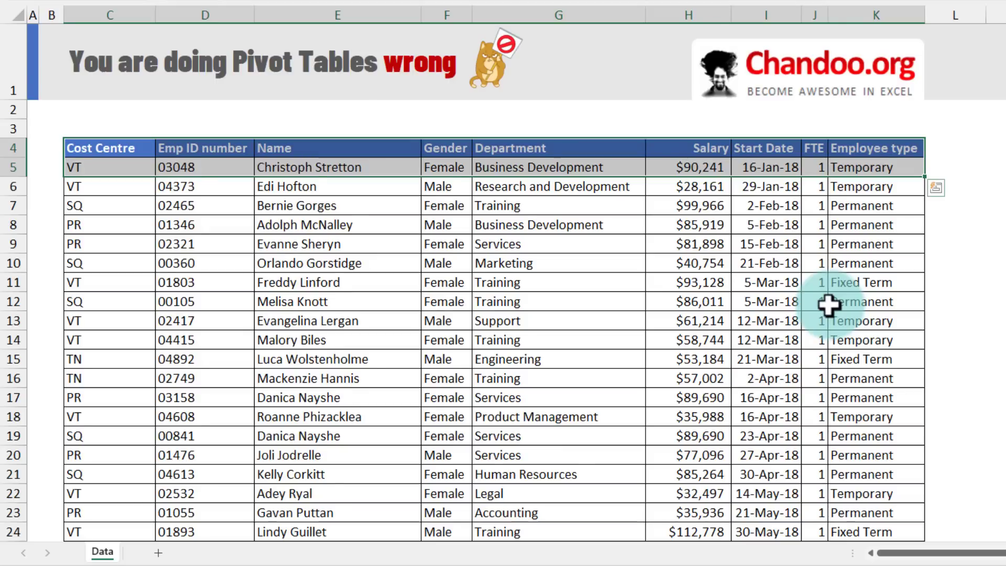
{"action": "scroll", "coordinate": [827, 303], "scroll_direction": "down", "scroll_amount": 1}
{"action": "scroll", "coordinate": [827, 303], "scroll_direction": "up", "scroll_amount": 1}
{"action": "left_click", "coordinate": [404, 204]}
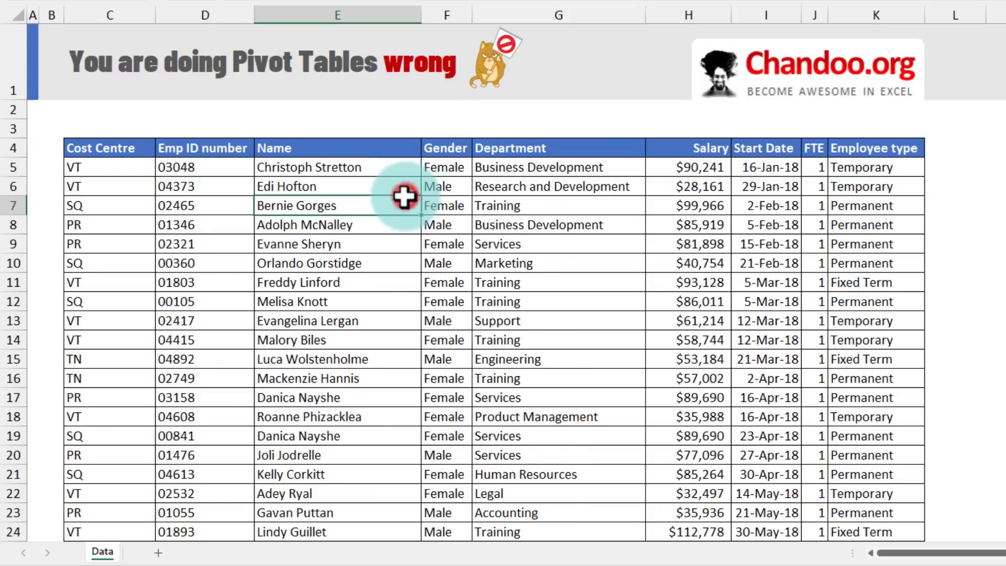
{"action": "left_click", "coordinate": [107, 151]}
Extend the selection from C4 across the whole employee data range C4:K251
{"action": "key", "text": "ctrl+shift+Down"}
{"action": "key", "text": "ctrl+shift+Right"}
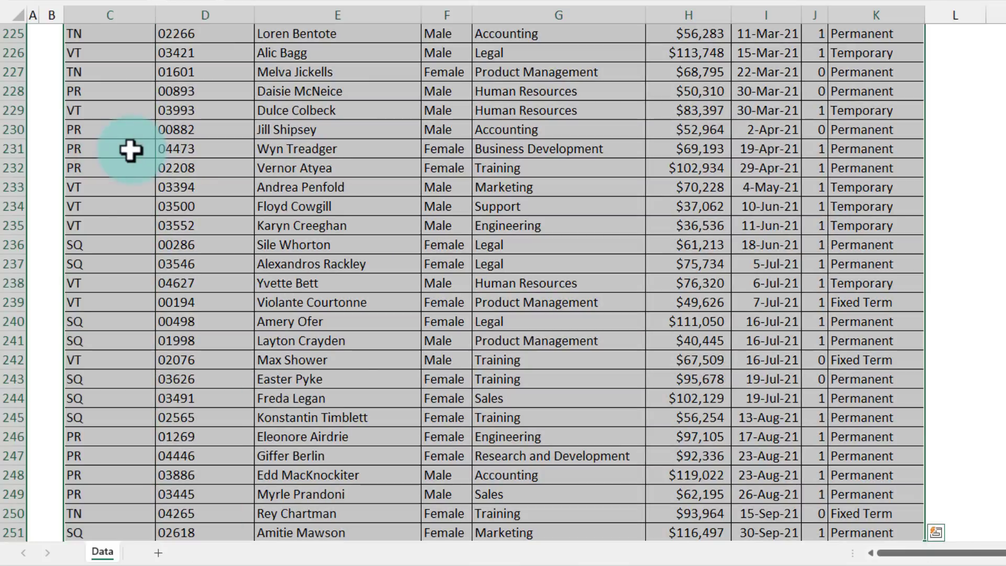
{"action": "scroll", "coordinate": [139, 175], "scroll_direction": "down", "scroll_amount": 4}
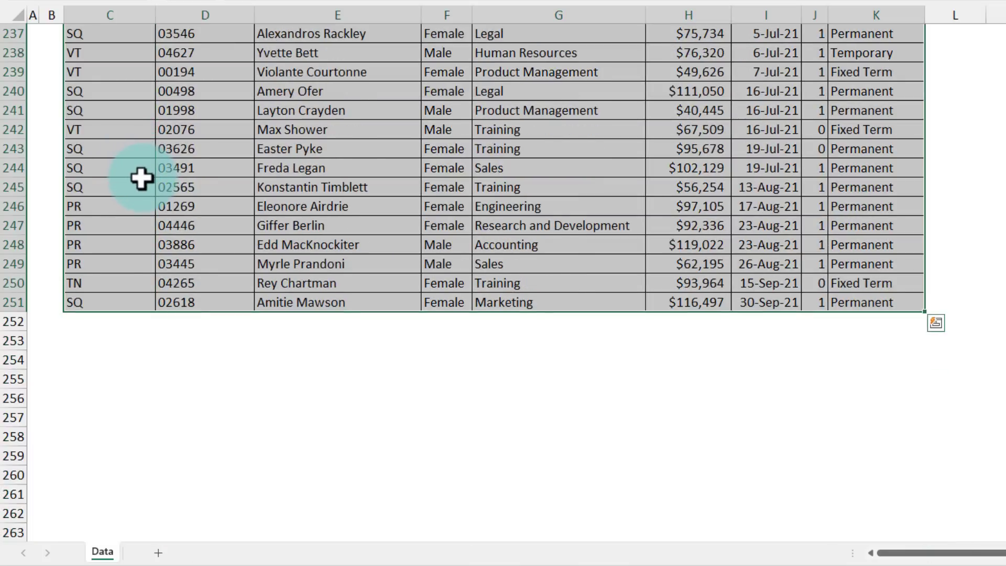
{"action": "scroll", "coordinate": [140, 178], "scroll_direction": "up", "scroll_amount": 5}
Insert an empty PivotTable from the selected data on a new worksheet
{"action": "left_click", "coordinate": [103, 47]}
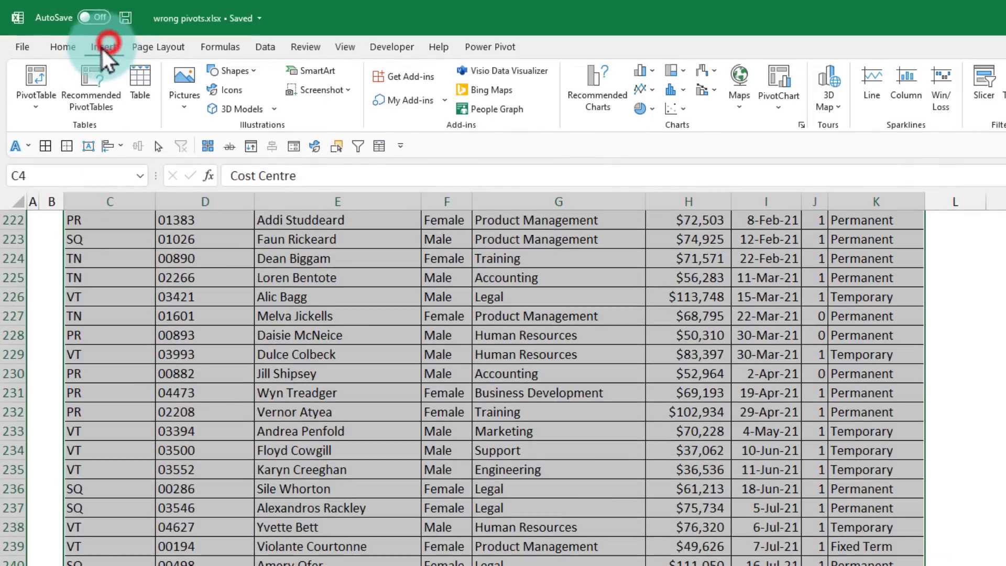
{"action": "left_click", "coordinate": [40, 79]}
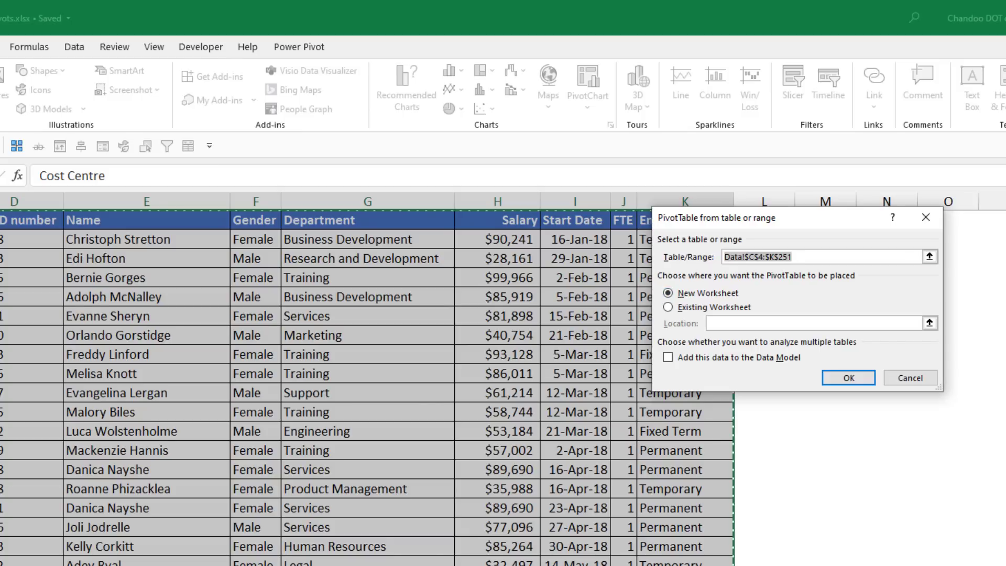
{"action": "left_click", "coordinate": [848, 377]}
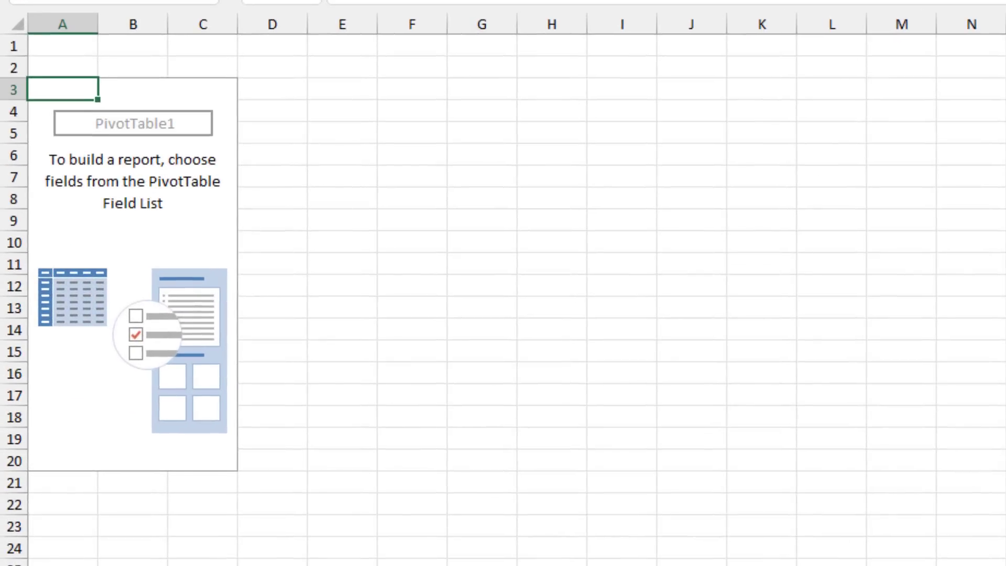
Add Department to Rows and Count of Emp ID number to Values in the pivot
{"action": "left_click", "coordinate": [766, 302]}
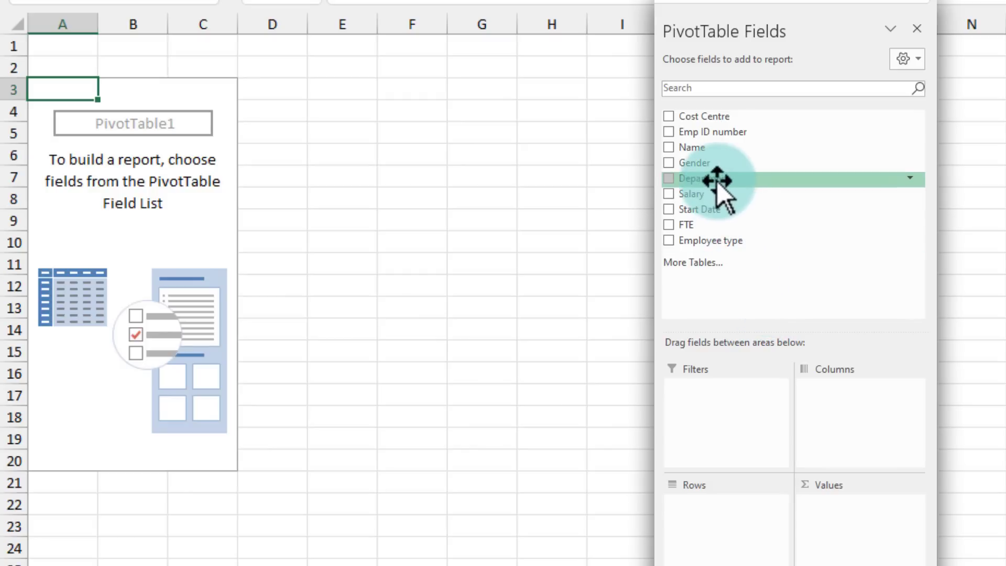
{"action": "left_click_drag", "start_coordinate": [717, 182], "coordinate": [718, 526]}
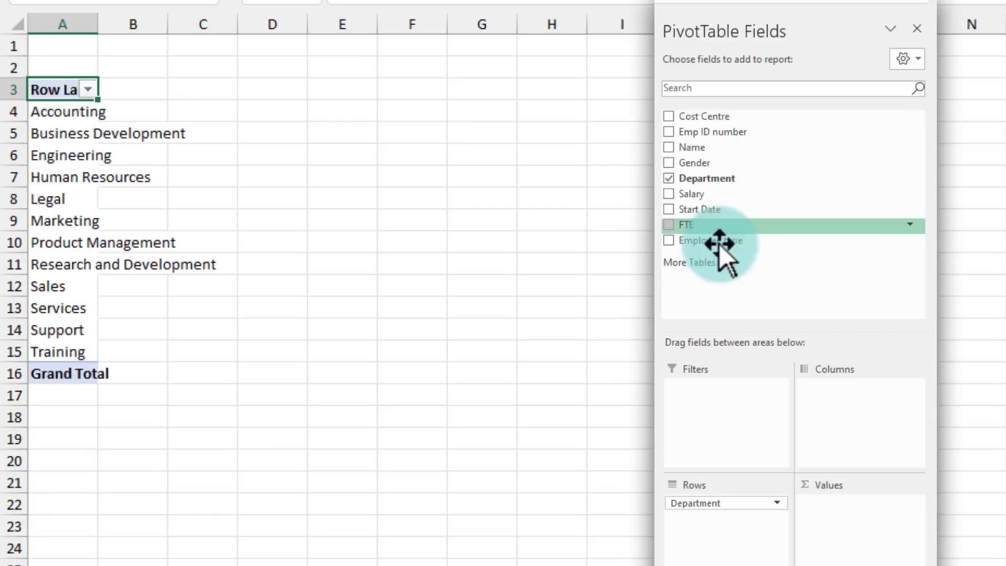
{"action": "left_click_drag", "start_coordinate": [724, 130], "coordinate": [874, 520]}
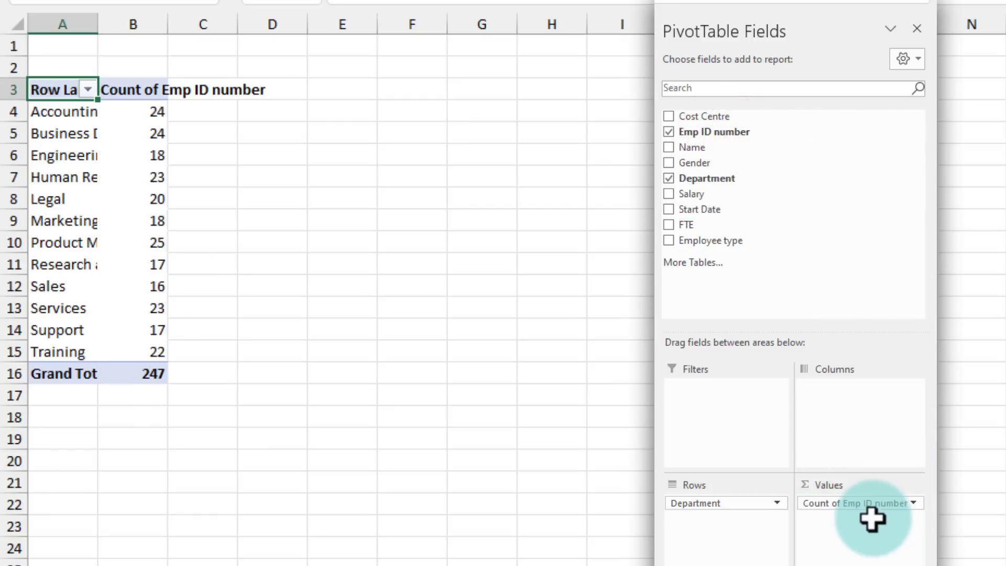
Widen column A and autofit column B so department names and headers show fully
{"action": "left_click_drag", "start_coordinate": [99, 23], "coordinate": [215, 30]}
{"action": "left_click_drag", "start_coordinate": [264, 26], "coordinate": [272, 48]}
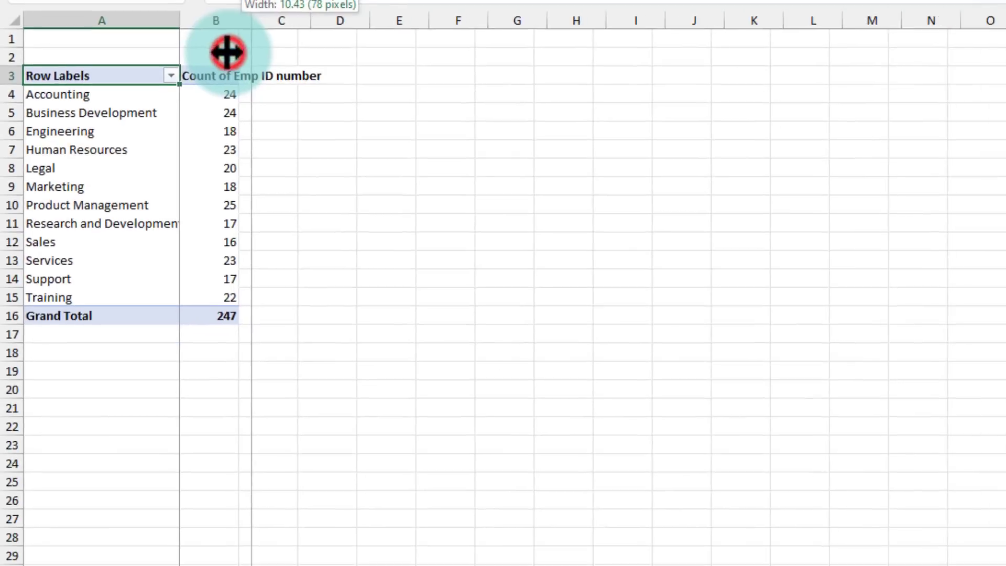
{"action": "double_click", "coordinate": [227, 52]}
{"action": "left_click", "coordinate": [296, 315]}
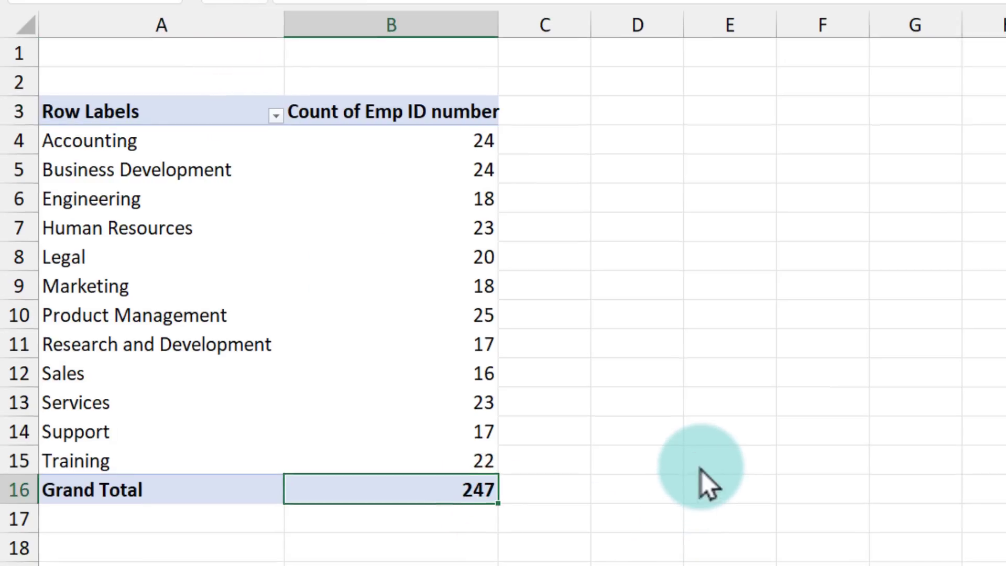
On the Data sheet, paste eight new employee rows starting at cell C252
{"action": "left_click", "coordinate": [143, 538]}
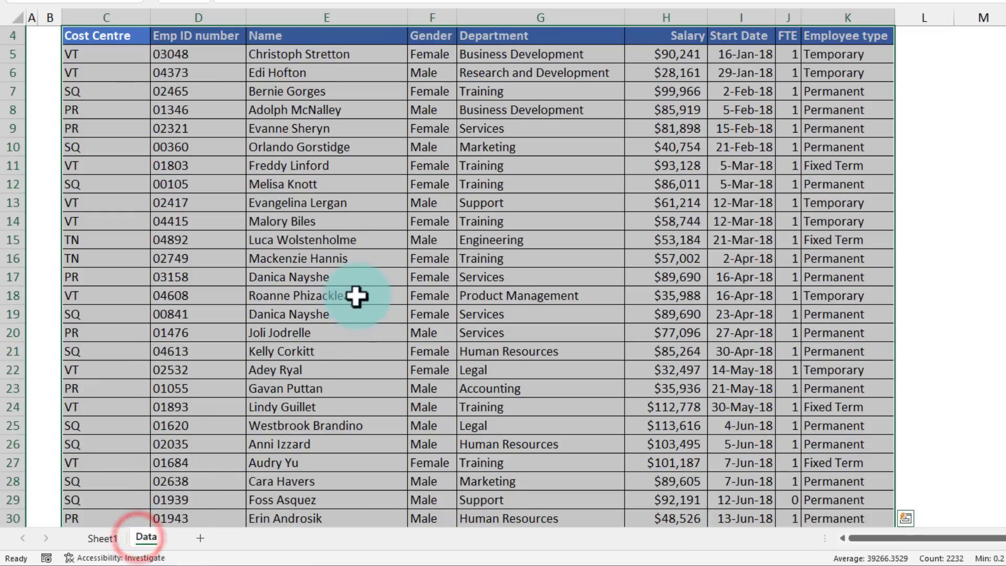
{"action": "left_click", "coordinate": [356, 296]}
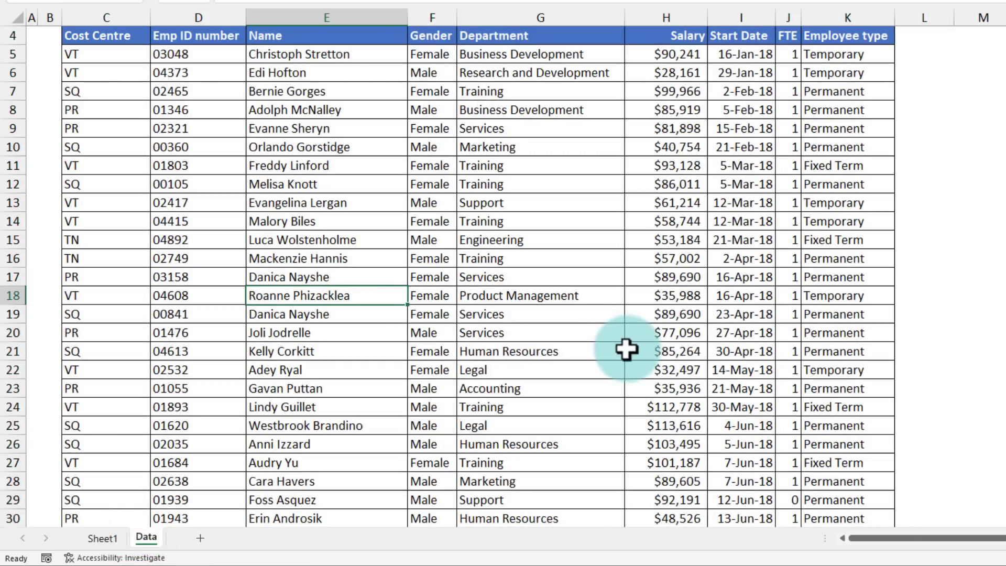
{"action": "key", "text": "ctrl+Down"}
{"action": "left_click", "coordinate": [99, 202]}
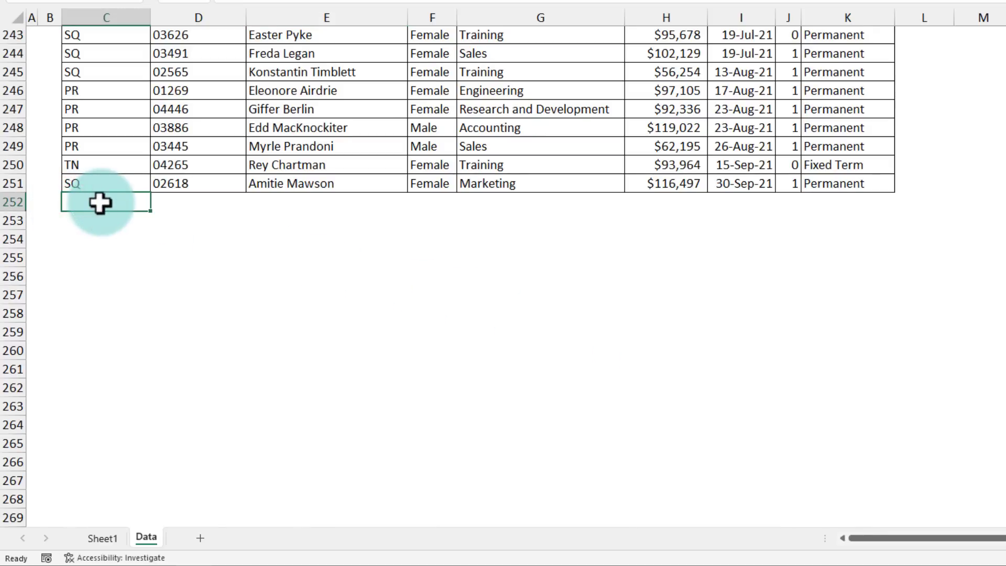
{"action": "right_click", "coordinate": [100, 204]}
{"action": "left_click", "coordinate": [137, 237]}
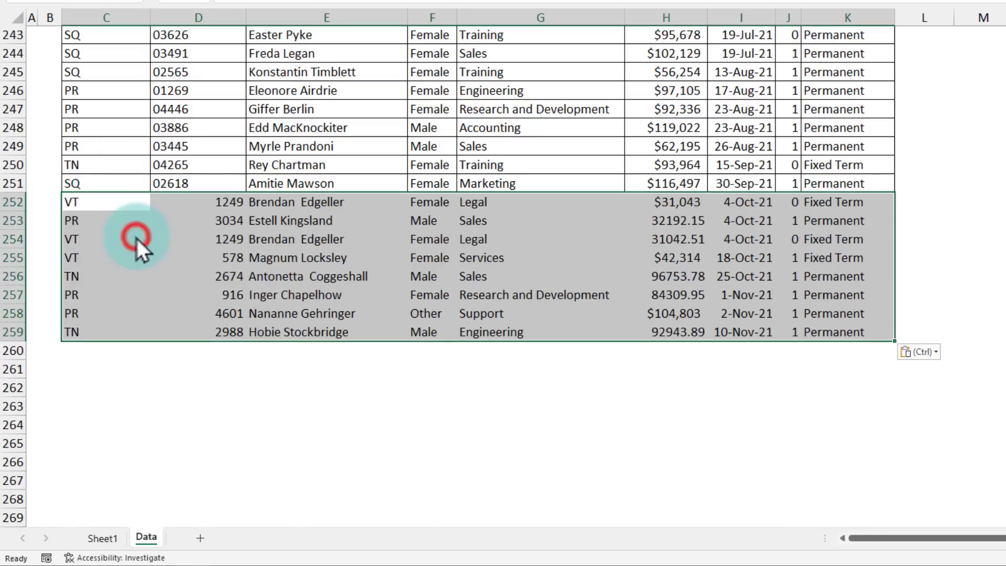
Check the pasted rows run to row 259, then return to the Sheet1 pivot
{"action": "left_click", "coordinate": [135, 237]}
{"action": "left_click_drag", "start_coordinate": [101, 199], "coordinate": [136, 238]}
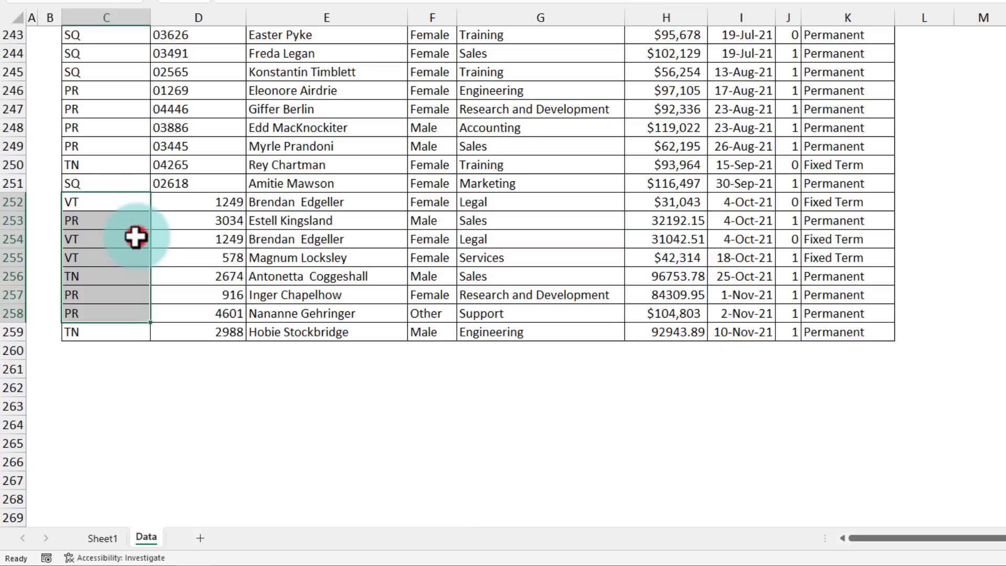
{"action": "key", "text": "shift+Down"}
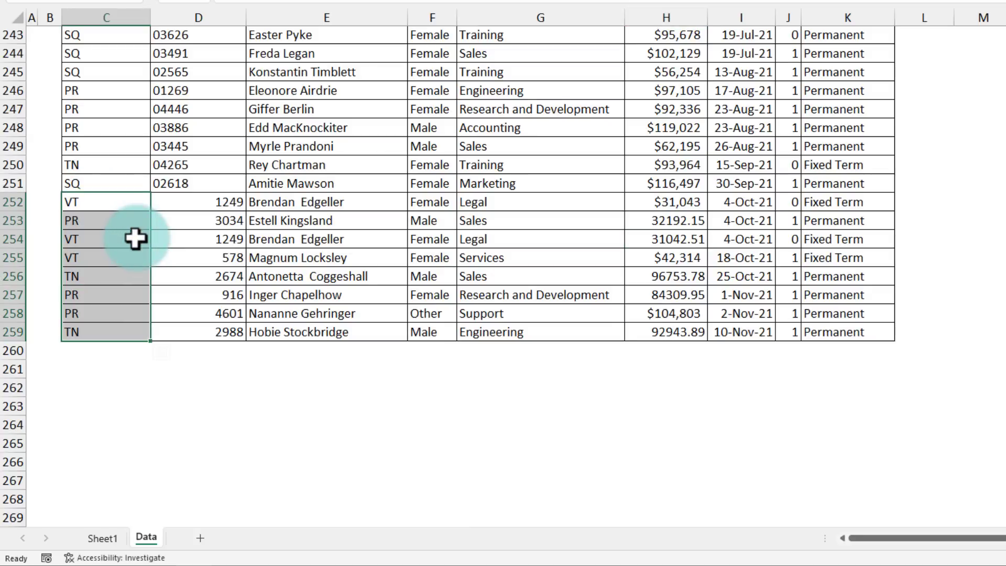
{"action": "left_click", "coordinate": [103, 536]}
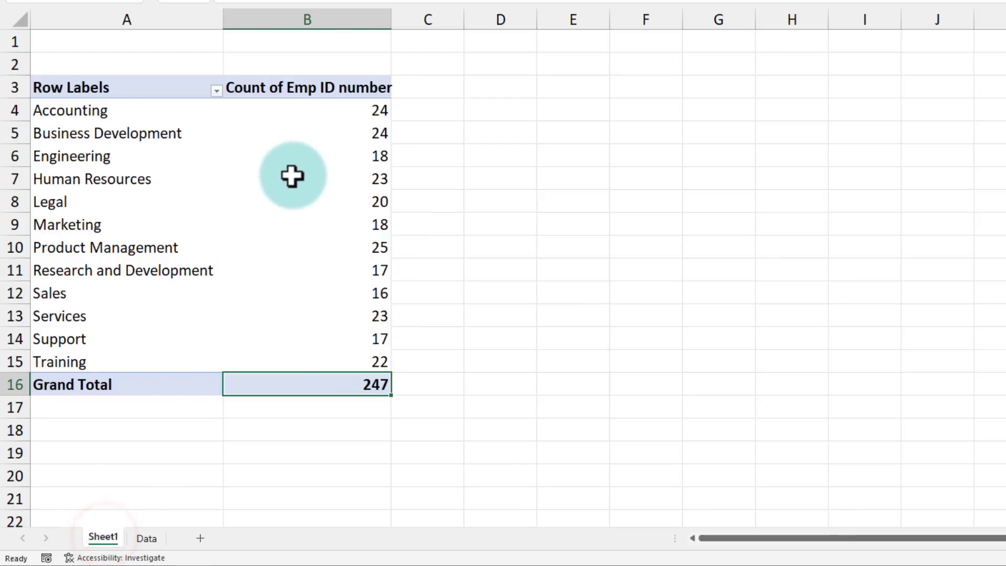
Refresh the pivot table; its Grand Total remains 247
{"action": "right_click", "coordinate": [292, 176]}
{"action": "left_click", "coordinate": [324, 271]}
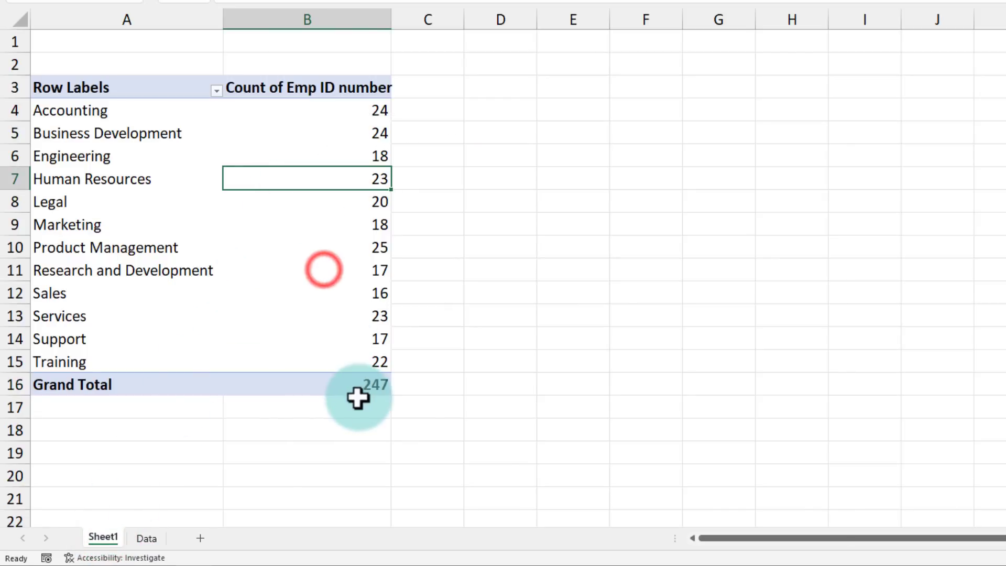
{"action": "mouse_move", "coordinate": [358, 398]}
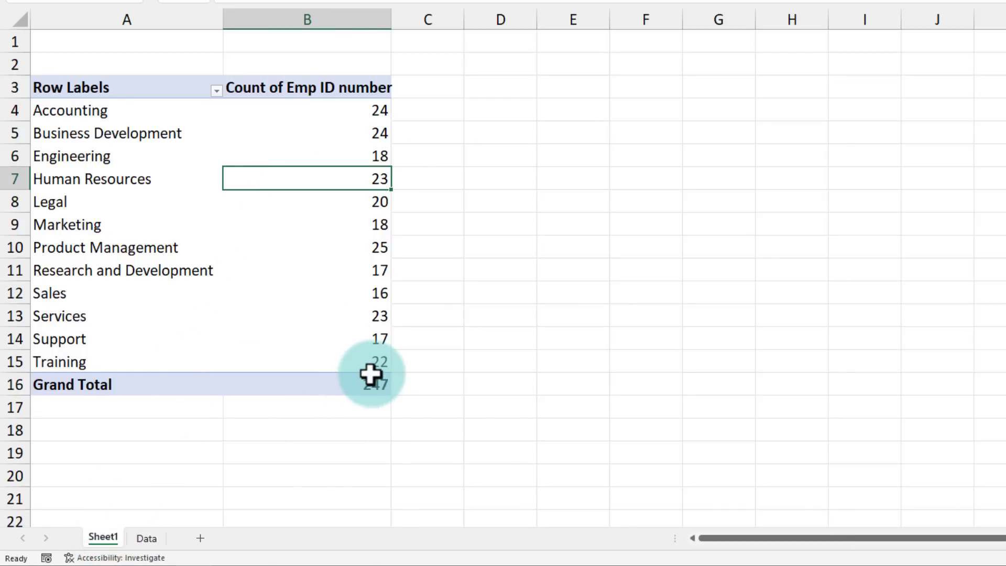
{"action": "mouse_move", "coordinate": [371, 374]}
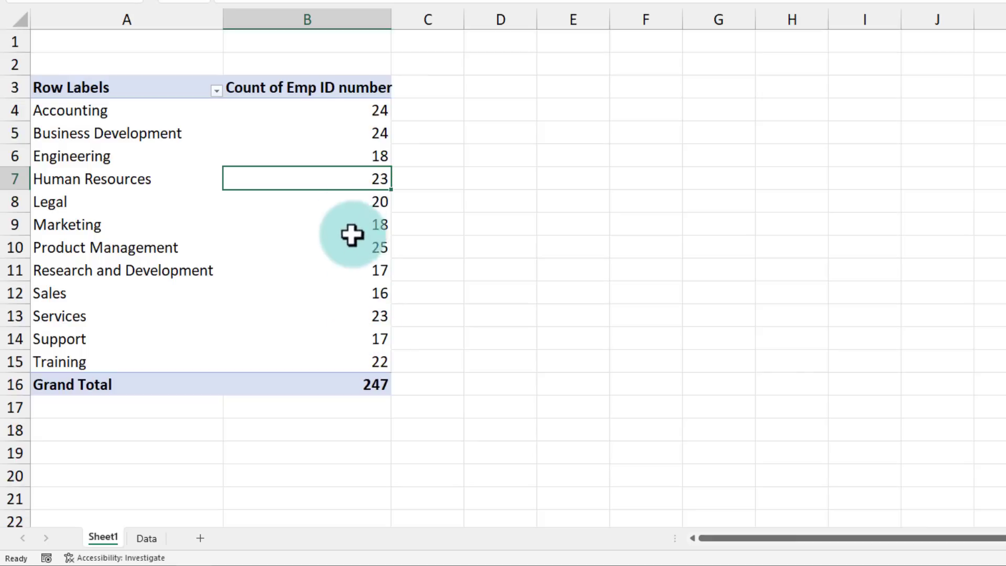
{"action": "mouse_move", "coordinate": [348, 205]}
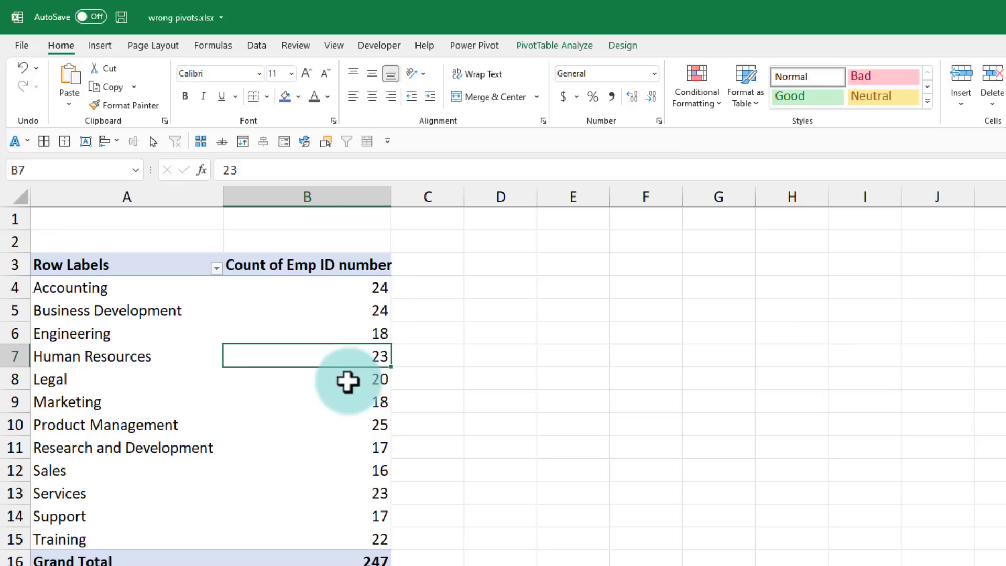
Inspect the pivot's data source range, which still stops at C4:K251
{"action": "left_click", "coordinate": [550, 46]}
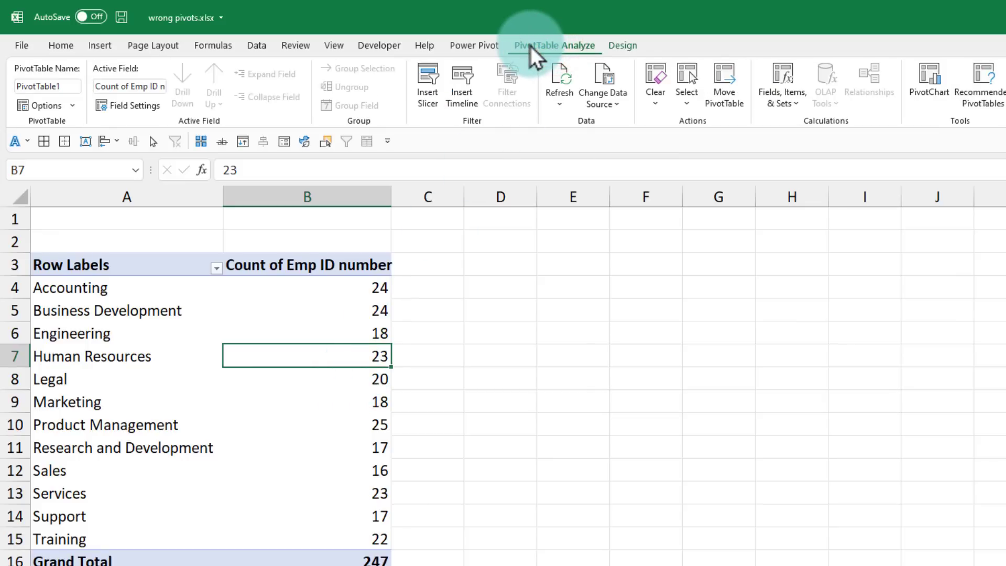
{"action": "left_click", "coordinate": [601, 76]}
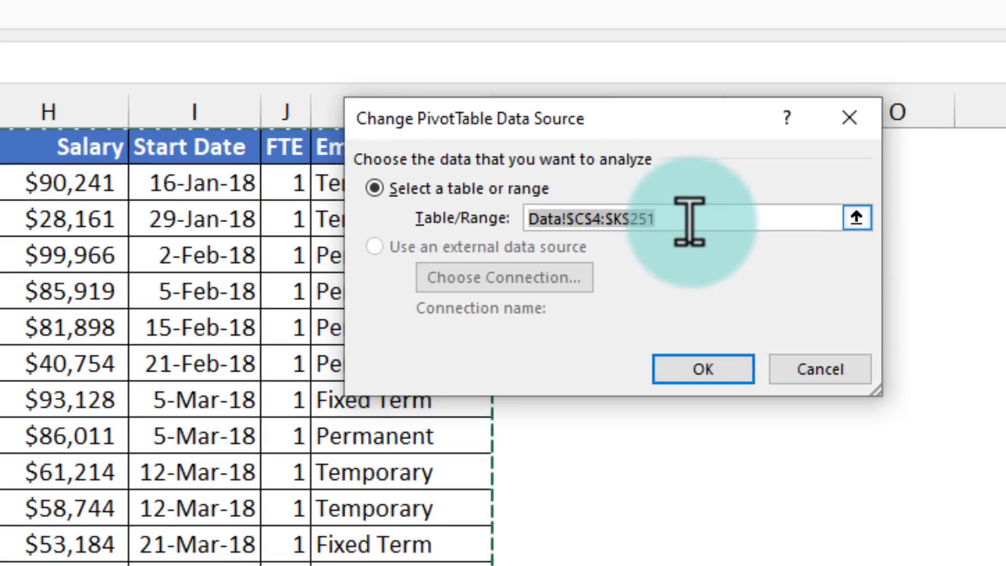
{"action": "left_click", "coordinate": [993, 245]}
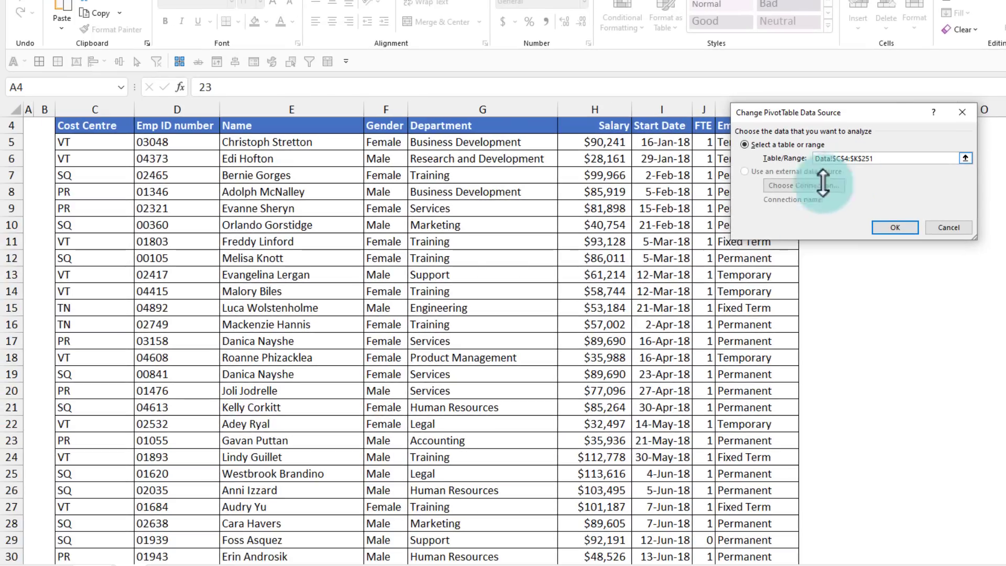
{"action": "scroll", "coordinate": [399, 407], "scroll_direction": "down", "scroll_amount": 18}
{"action": "scroll", "coordinate": [399, 406], "scroll_direction": "down", "scroll_amount": 20}
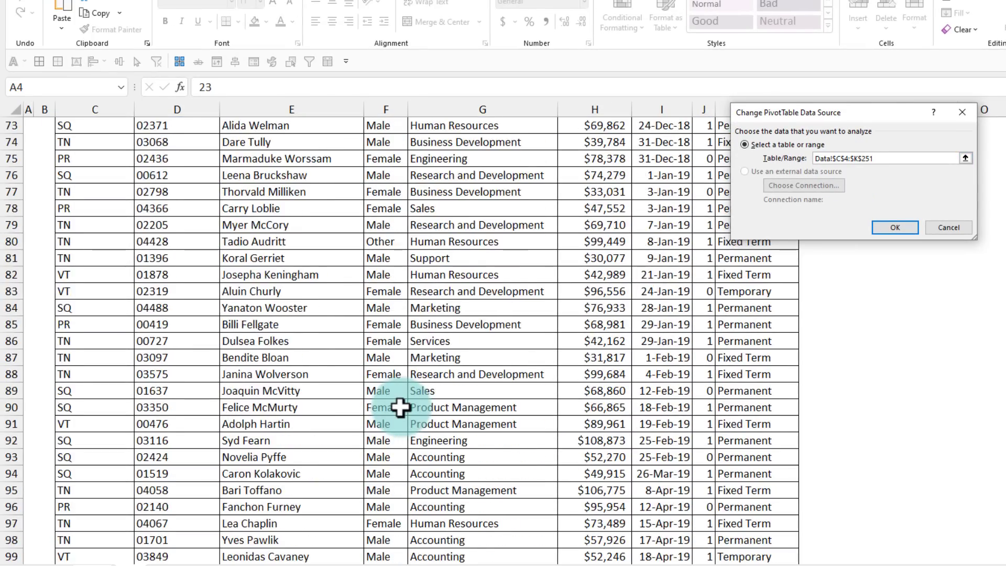
{"action": "scroll", "coordinate": [400, 407], "scroll_direction": "down", "scroll_amount": 10}
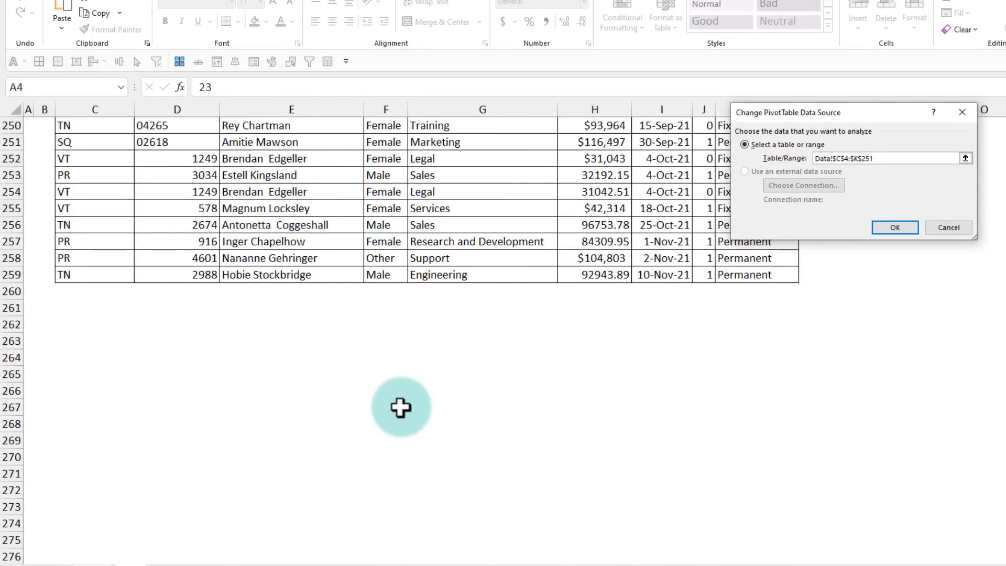
{"action": "scroll", "coordinate": [400, 407], "scroll_direction": "up", "scroll_amount": 4}
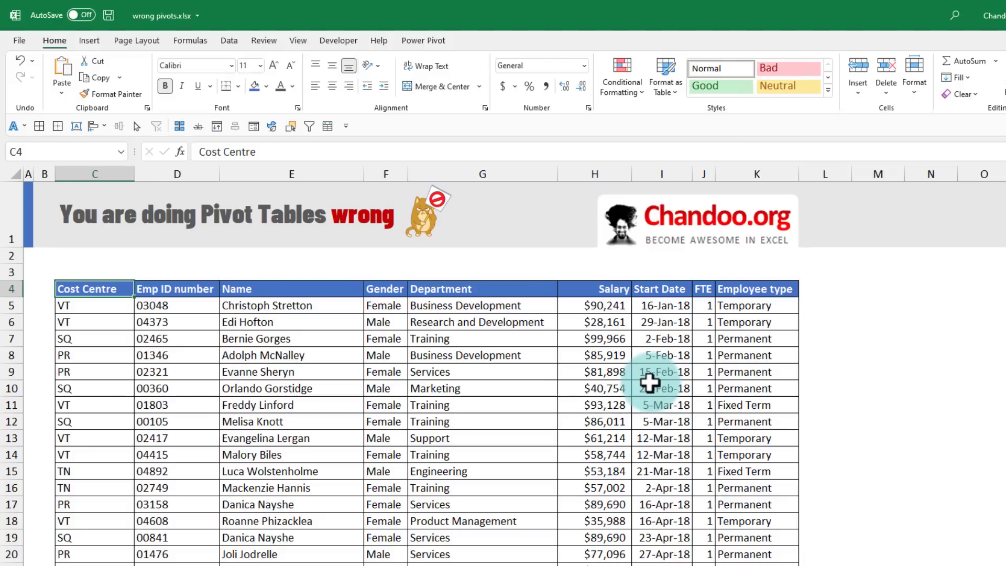
Convert the range $C$4:$K$251 into table Table1 with 'My table has headers' checked
{"action": "key", "text": "Right"}
{"action": "key", "text": "Right"}
{"action": "key", "text": "Down"}
{"action": "key", "text": "Down"}
{"action": "key", "text": "Down"}
{"action": "key", "text": "Down"}
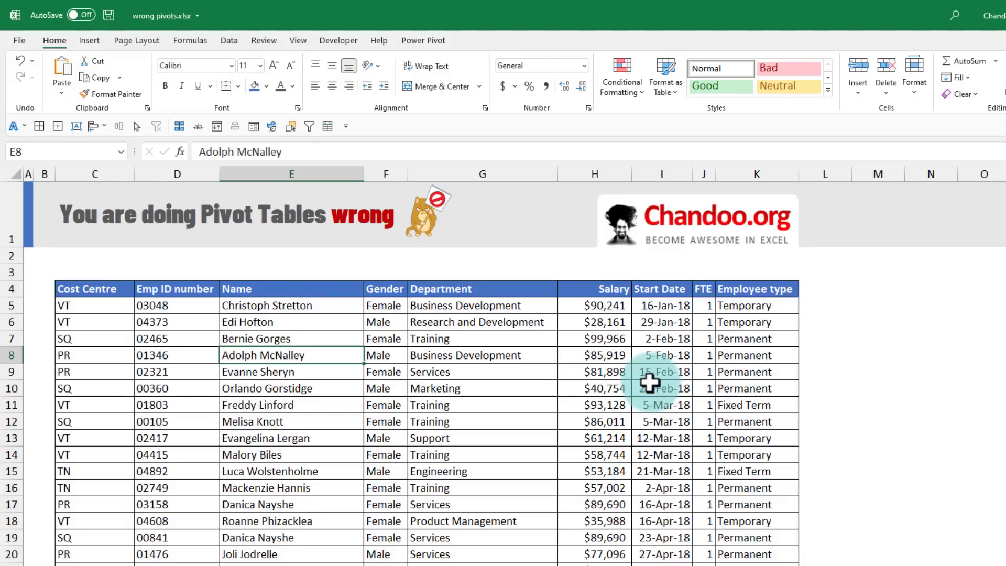
{"action": "left_click", "coordinate": [296, 357]}
{"action": "left_click", "coordinate": [89, 40]}
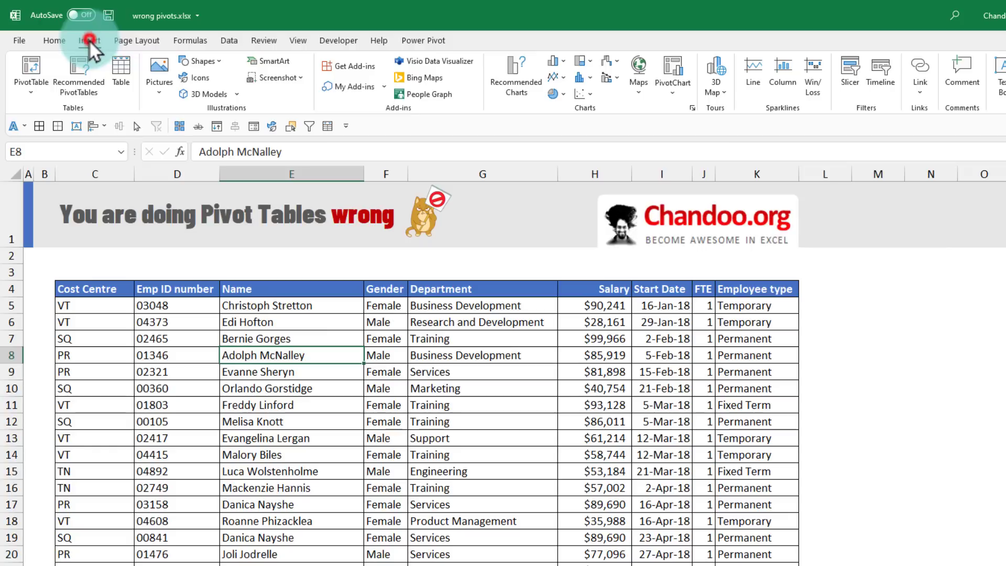
{"action": "left_click", "coordinate": [117, 62]}
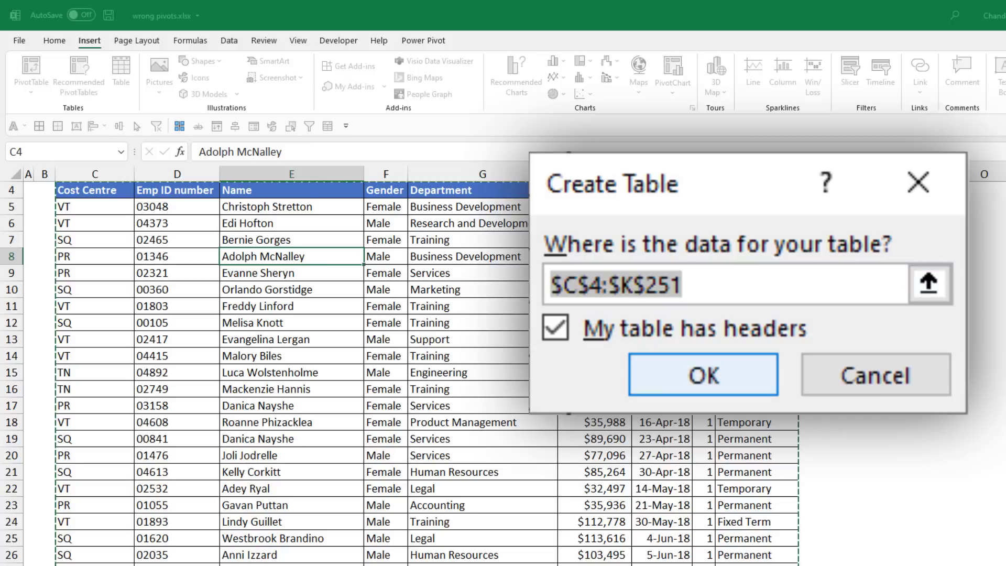
{"action": "left_click", "coordinate": [721, 373]}
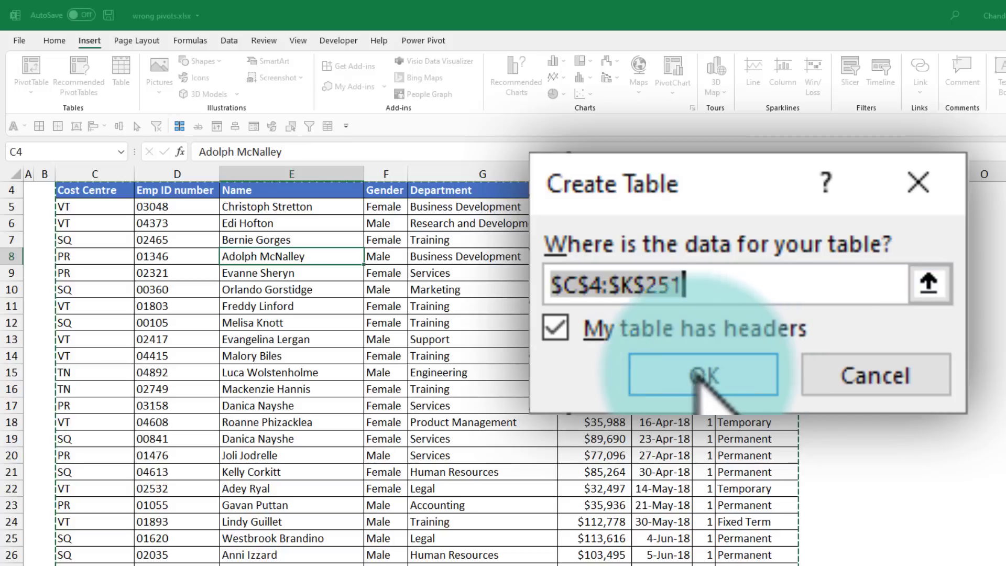
{"action": "left_click", "coordinate": [769, 290]}
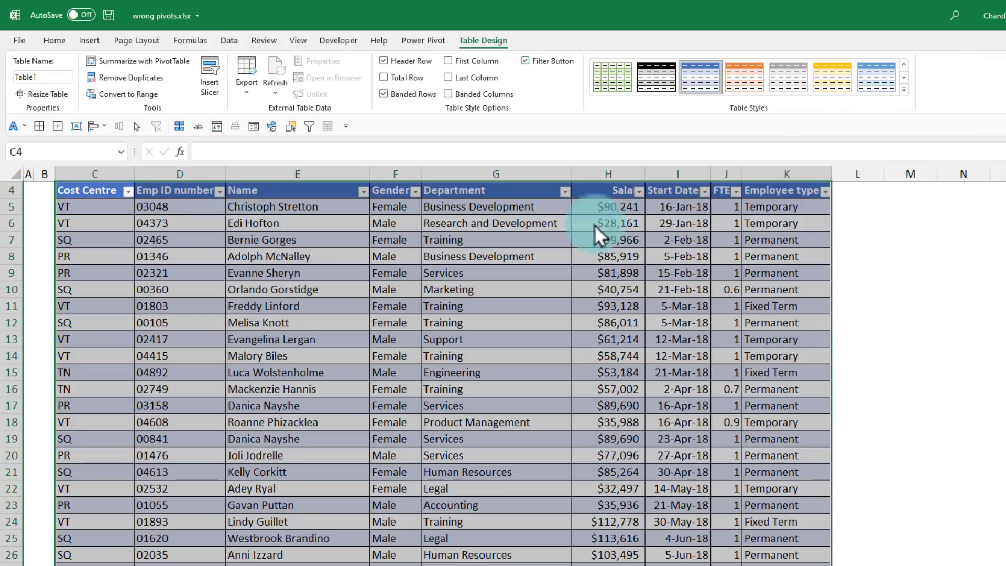
Replace the table name Table1 with 'staff' in the Table Name box
{"action": "left_click", "coordinate": [22, 76]}
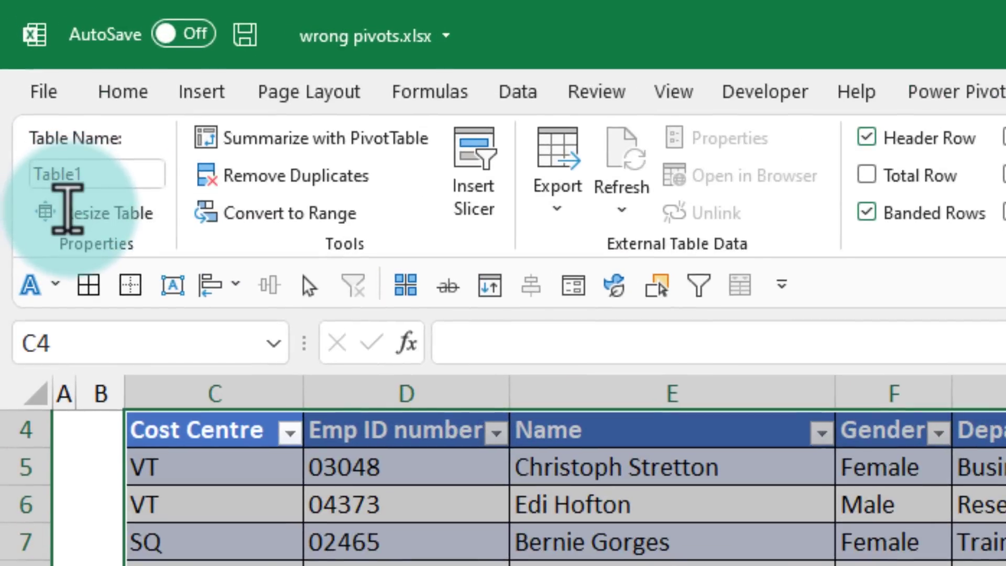
{"action": "left_click_drag", "start_coordinate": [112, 173], "coordinate": [32, 164]}
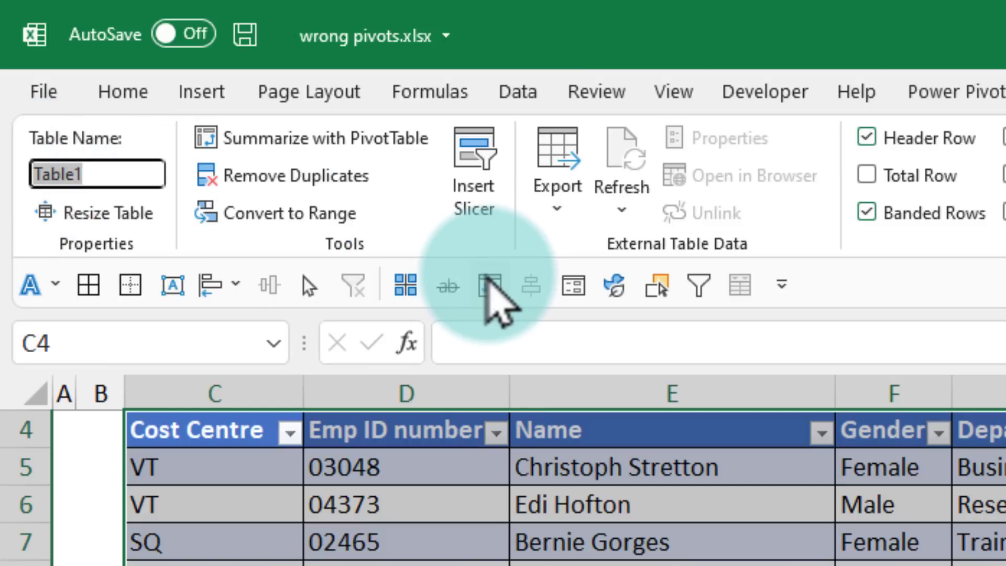
{"action": "type", "text": "staff"}
{"action": "key", "text": "Return"}
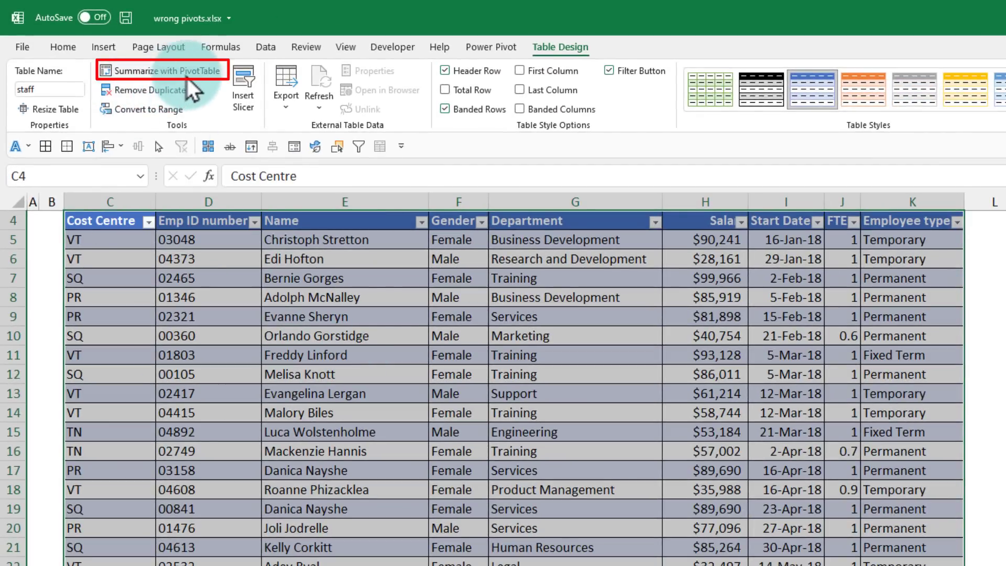
Insert an empty PivotTable2 sourced from the staff table on a new worksheet
{"action": "left_click", "coordinate": [104, 47]}
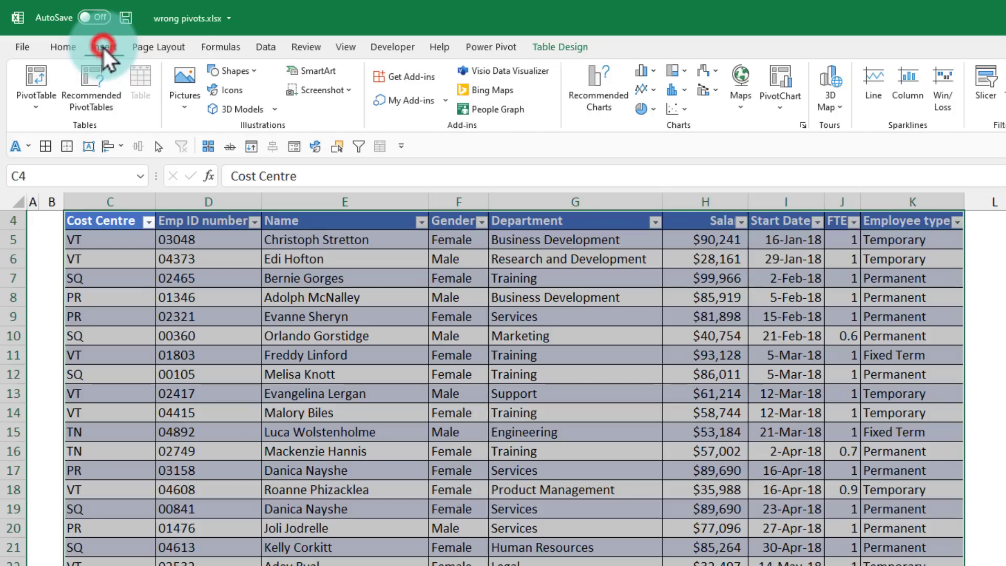
{"action": "left_click", "coordinate": [38, 80]}
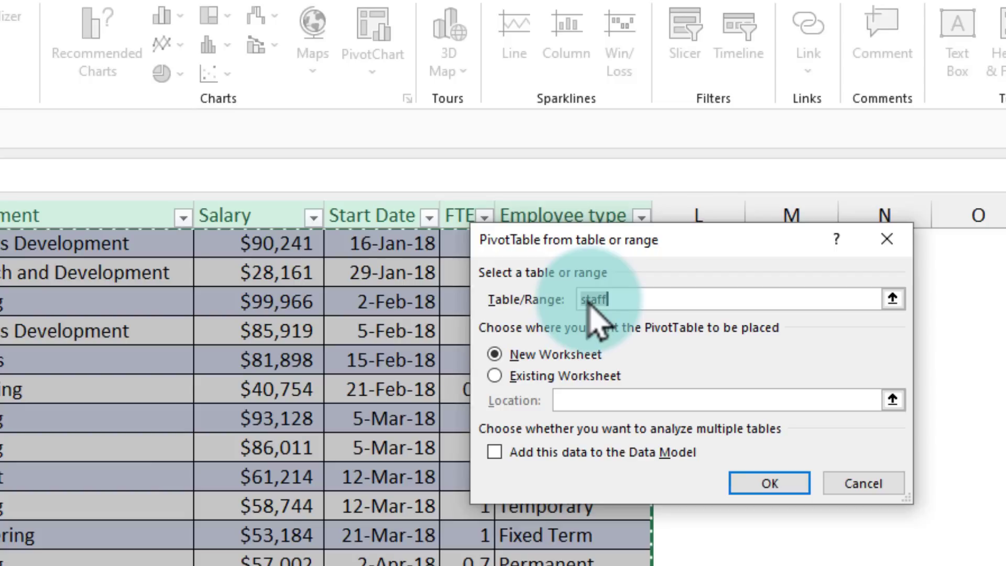
{"action": "left_click", "coordinate": [770, 483]}
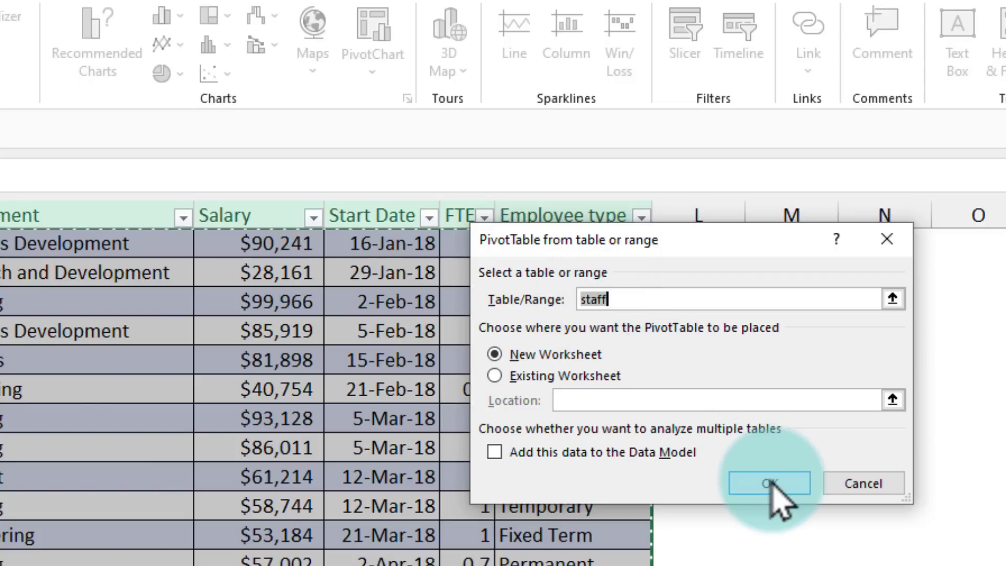
{"action": "left_click", "coordinate": [769, 483]}
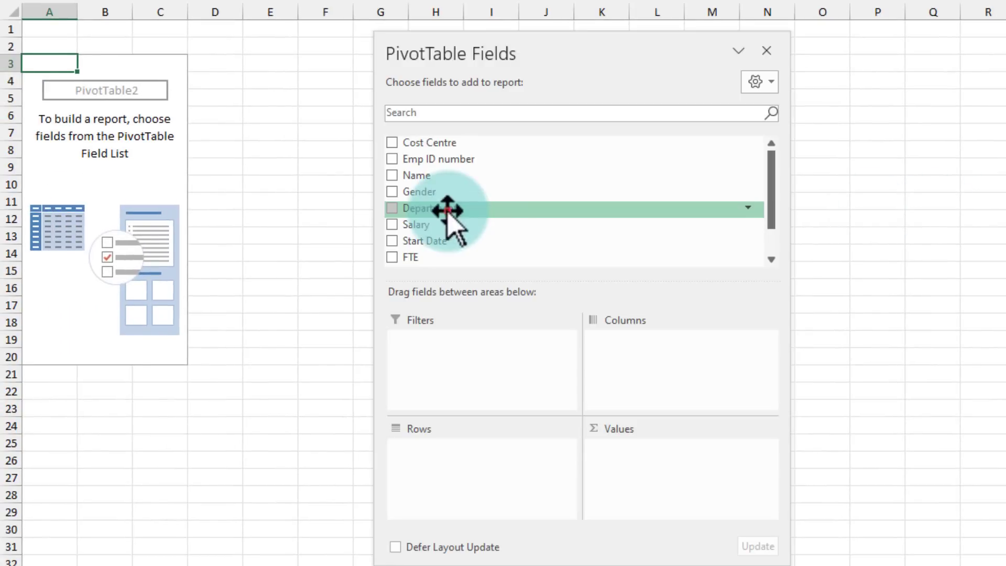
Add Department to Rows and Count of Emp ID number to Values, totalling 247
{"action": "left_click_drag", "start_coordinate": [448, 213], "coordinate": [477, 492]}
{"action": "left_click_drag", "start_coordinate": [440, 158], "coordinate": [670, 481]}
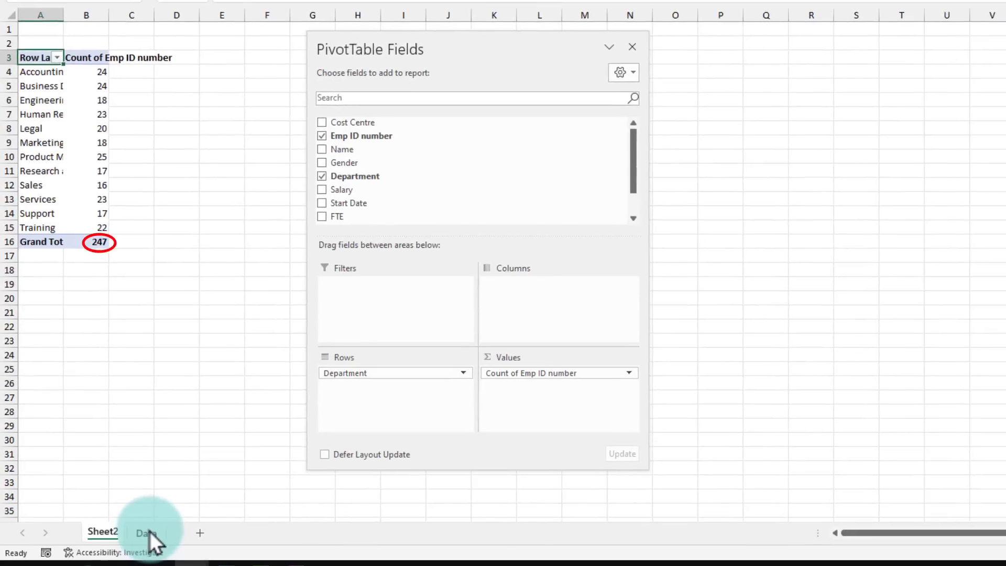
Paste the eight new records at C252 so the staff table extends to row 259
{"action": "left_click", "coordinate": [149, 531]}
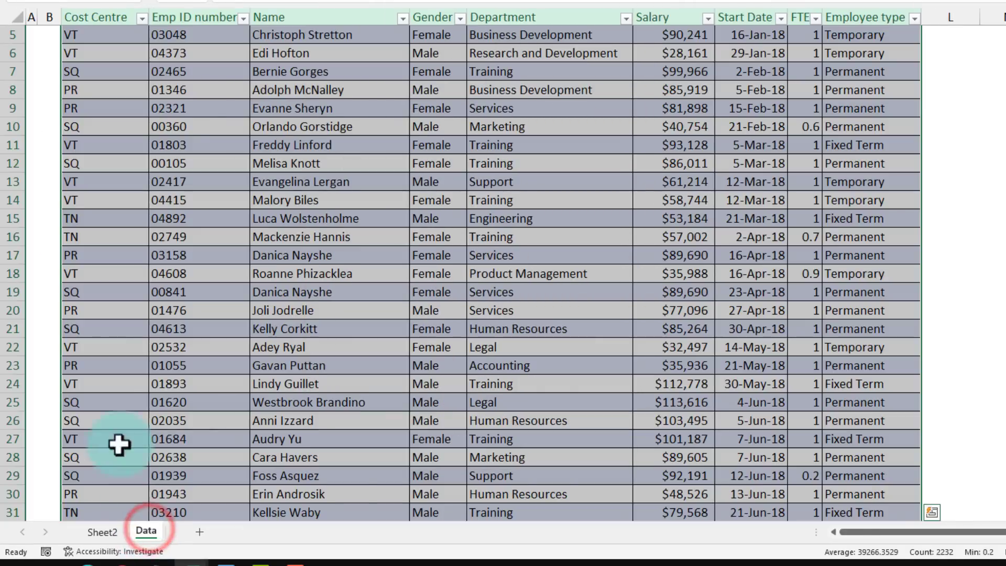
{"action": "left_click", "coordinate": [94, 374]}
{"action": "key", "text": "ctrl+Down"}
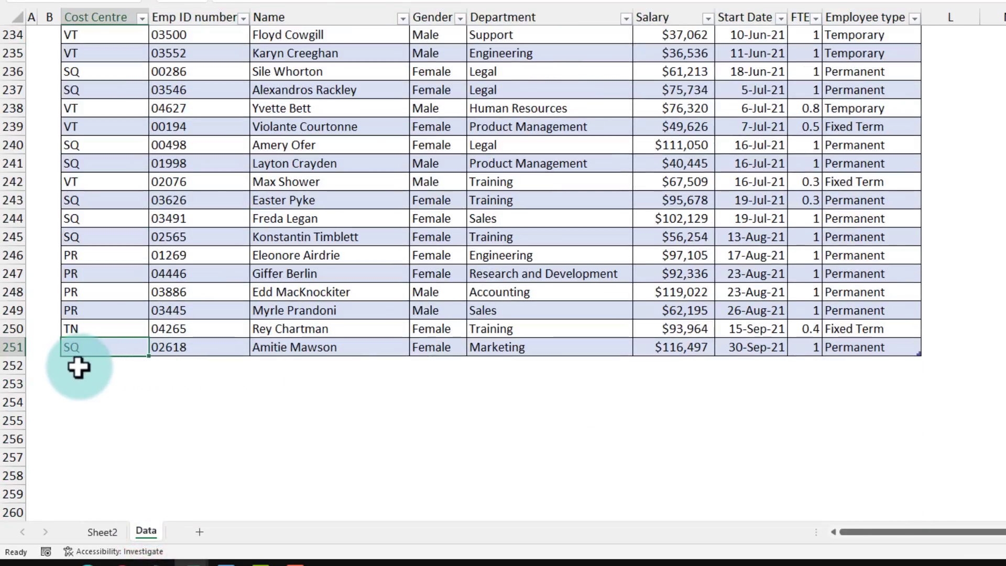
{"action": "left_click", "coordinate": [78, 367]}
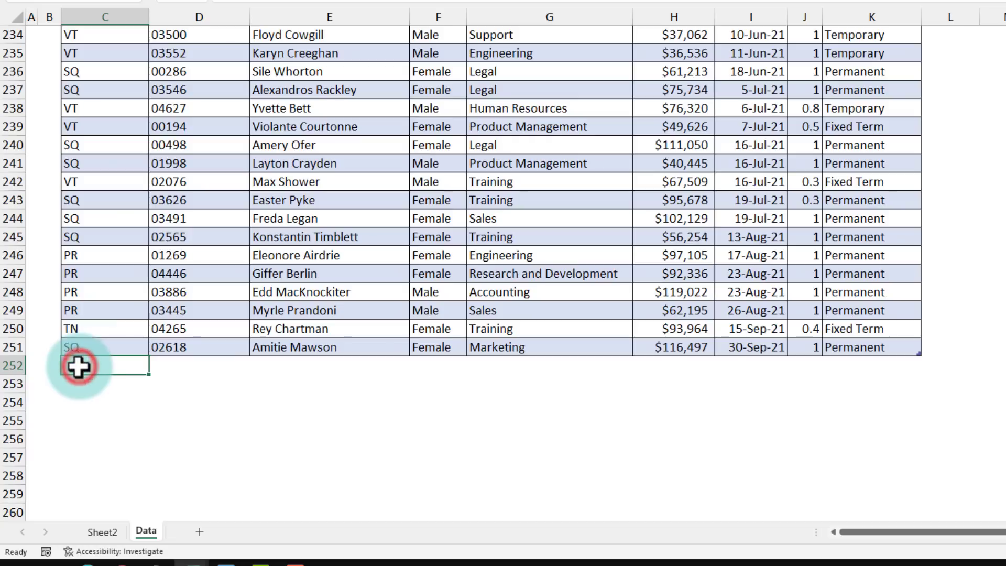
{"action": "right_click", "coordinate": [106, 367]}
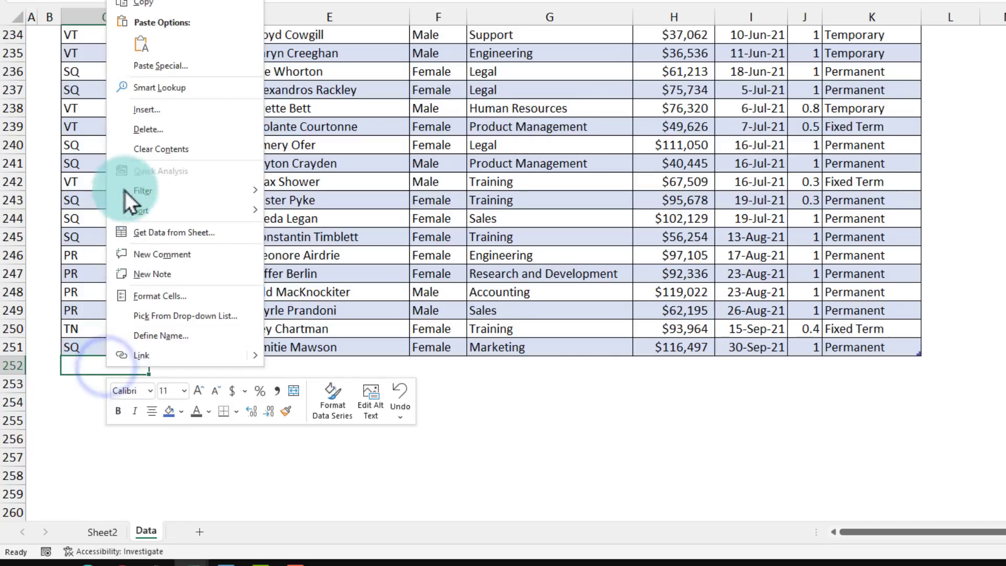
{"action": "left_click", "coordinate": [139, 42]}
{"action": "scroll", "coordinate": [138, 42], "scroll_direction": "down", "scroll_amount": 1}
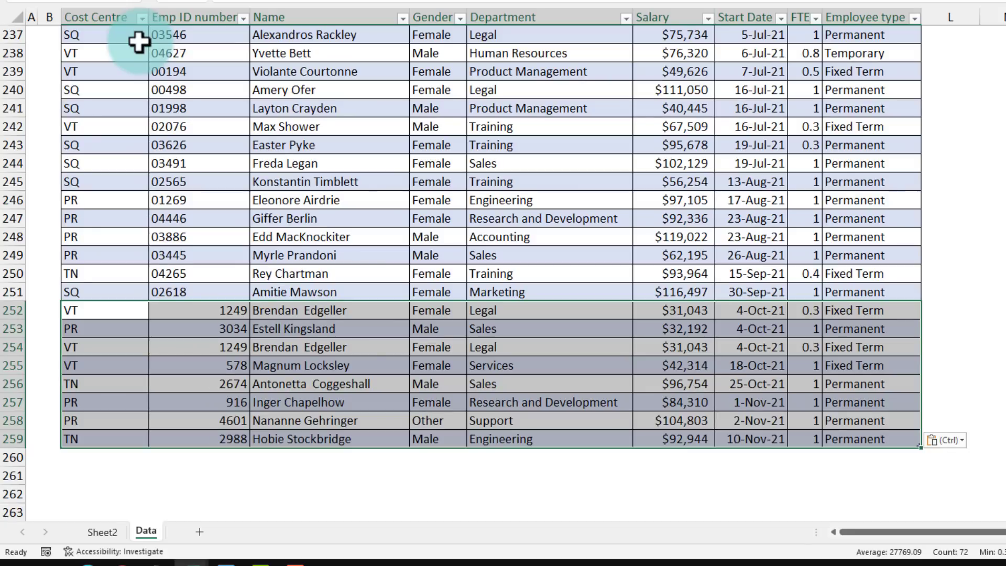
{"action": "left_click", "coordinate": [804, 384]}
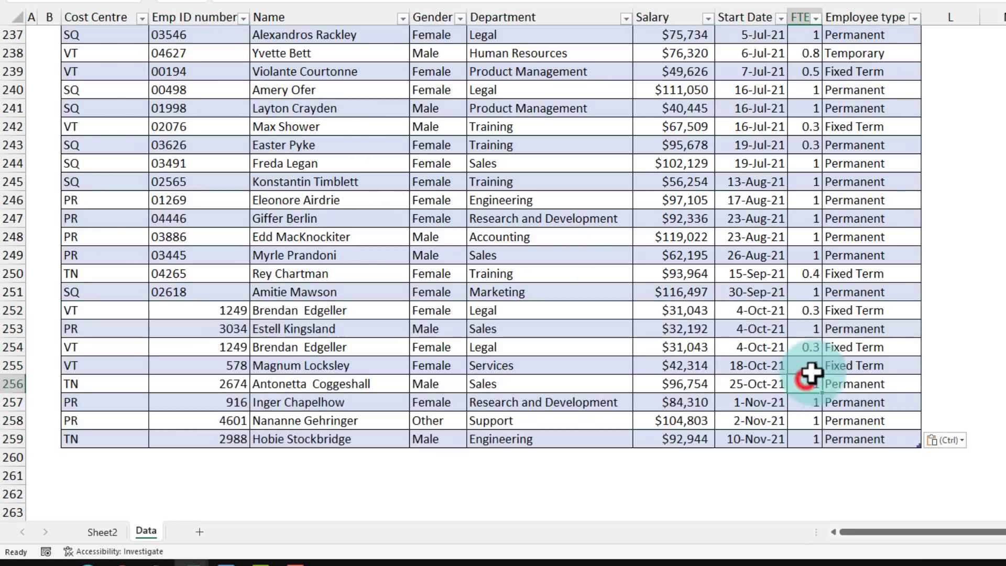
{"action": "left_click", "coordinate": [893, 292]}
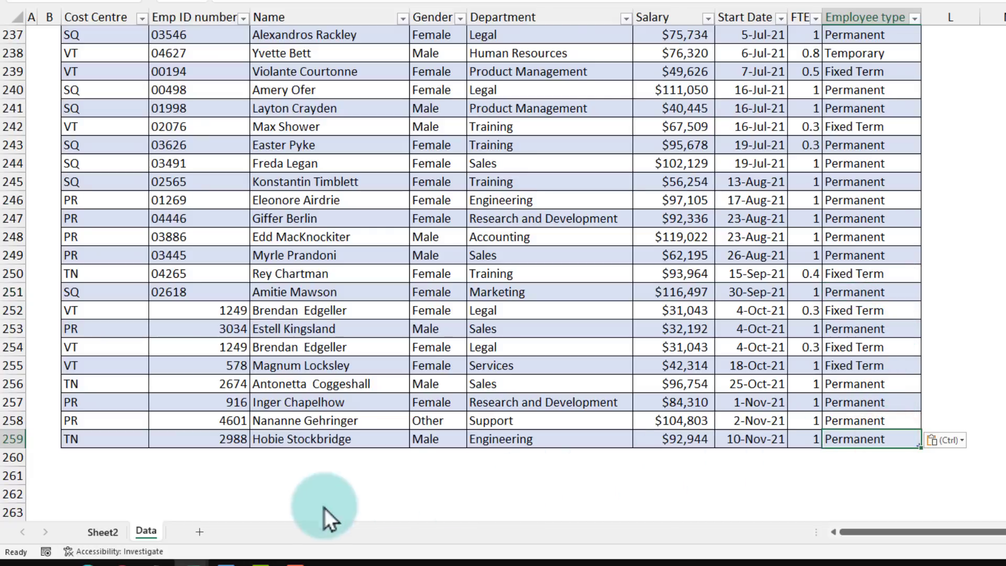
Refresh the Sheet2 department pivot so its Grand Total rises to 255 with the new staff
{"action": "left_click", "coordinate": [94, 531]}
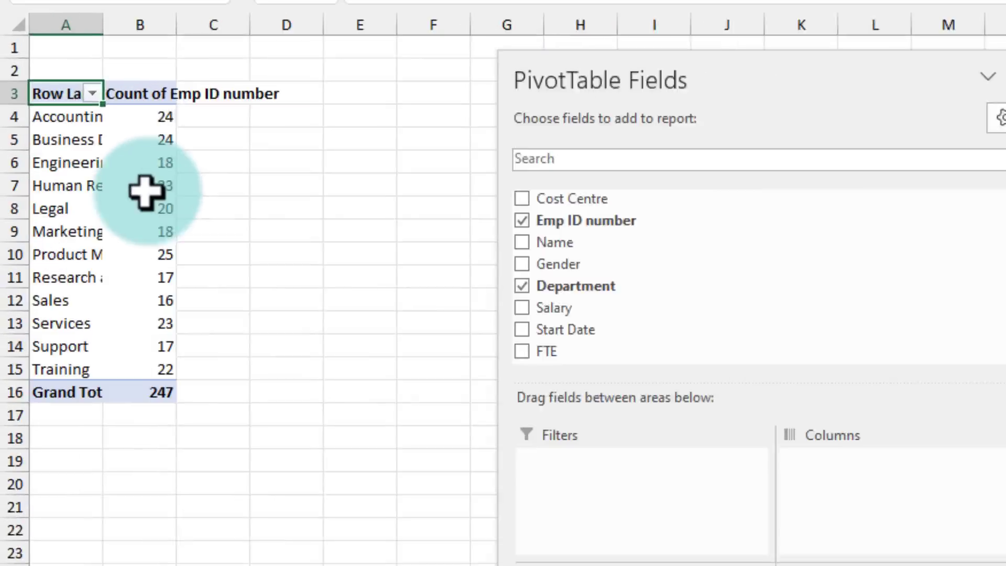
{"action": "right_click", "coordinate": [149, 160]}
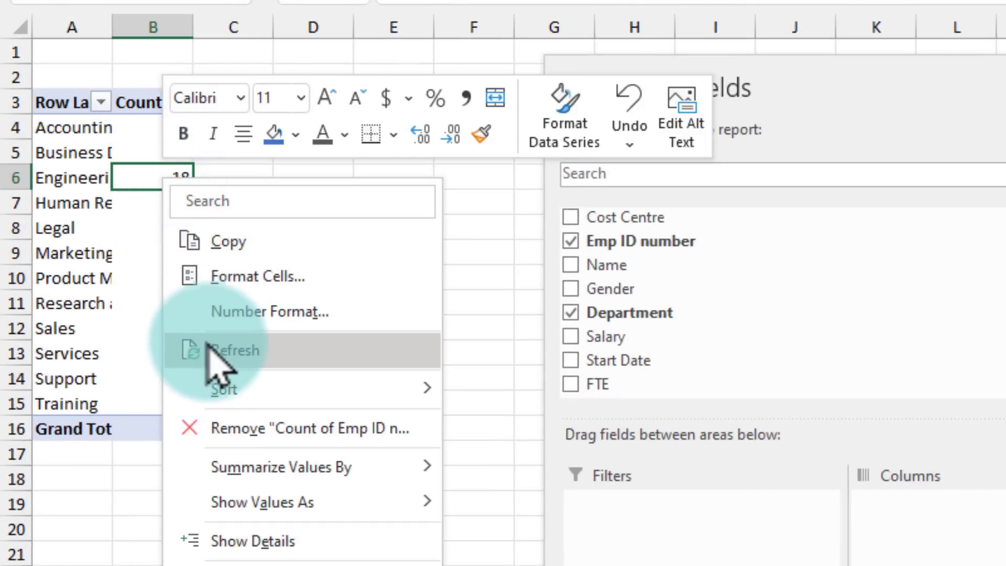
{"action": "left_click", "coordinate": [235, 272]}
{"action": "left_click", "coordinate": [153, 430]}
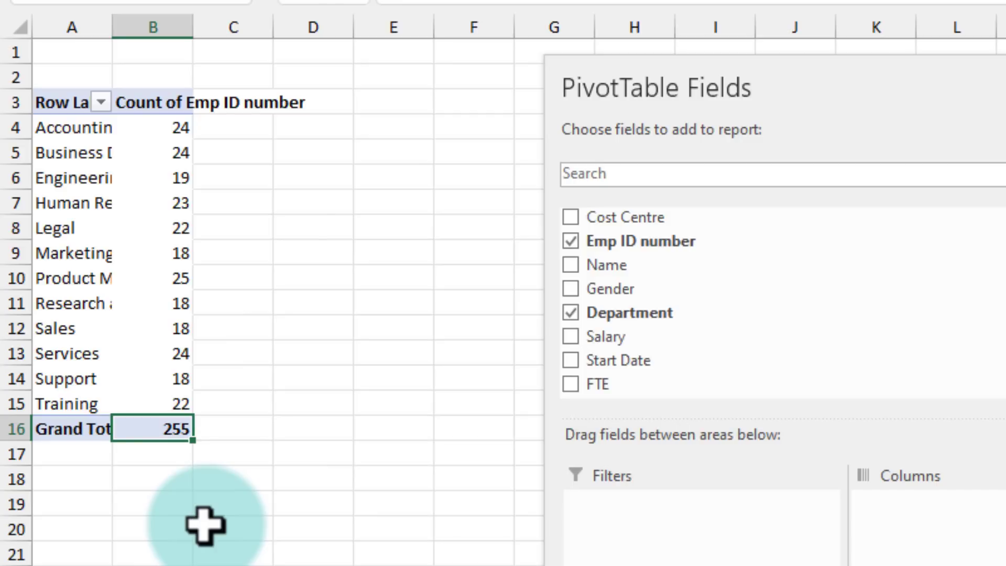
{"action": "left_click_drag", "start_coordinate": [859, 242], "coordinate": [886, 216]}
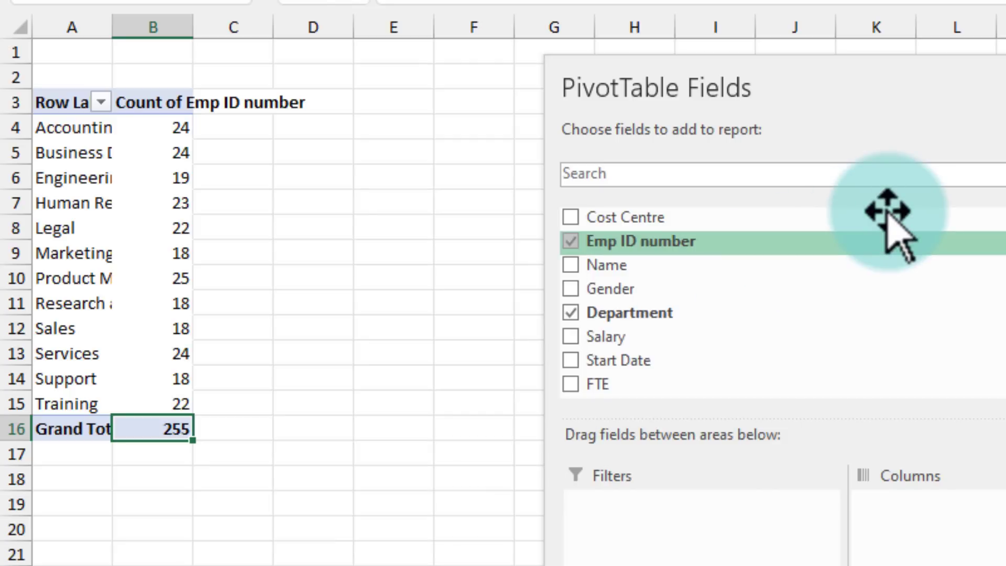
{"action": "left_click_drag", "start_coordinate": [886, 212], "coordinate": [887, 210]}
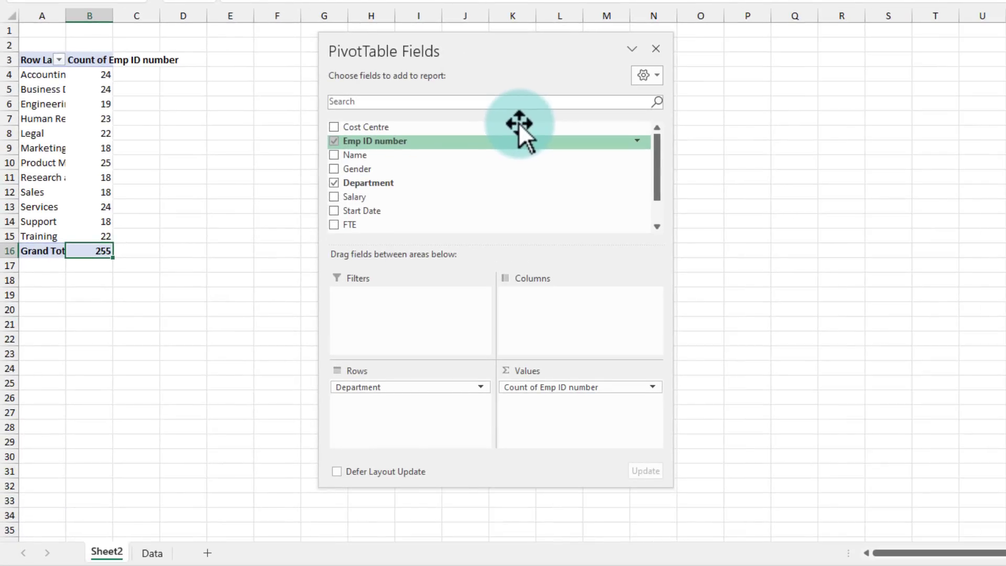
{"action": "left_click_drag", "start_coordinate": [519, 122], "coordinate": [87, 40]}
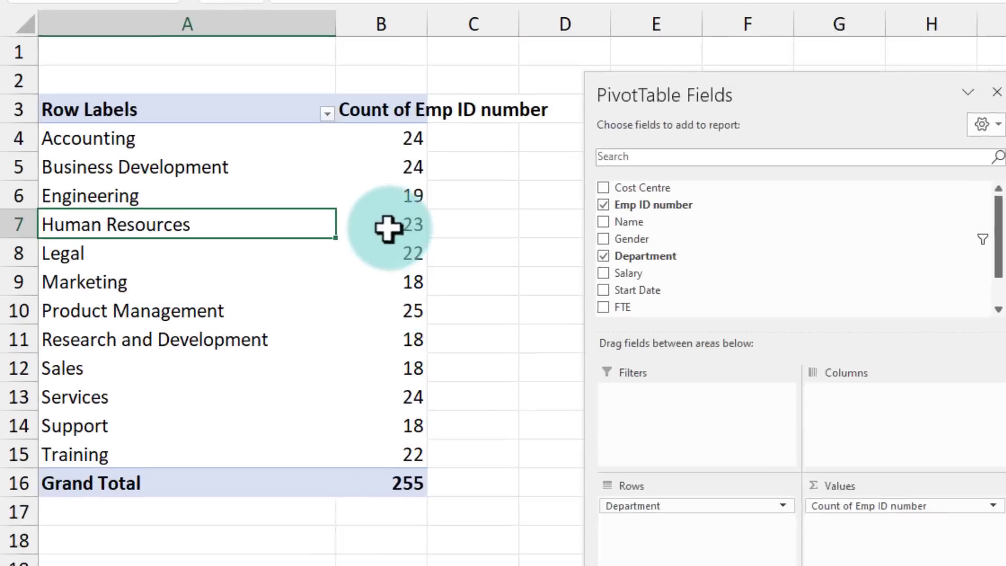
Rename the pivot's count column header to 'Staff Count'
{"action": "left_click", "coordinate": [314, 90]}
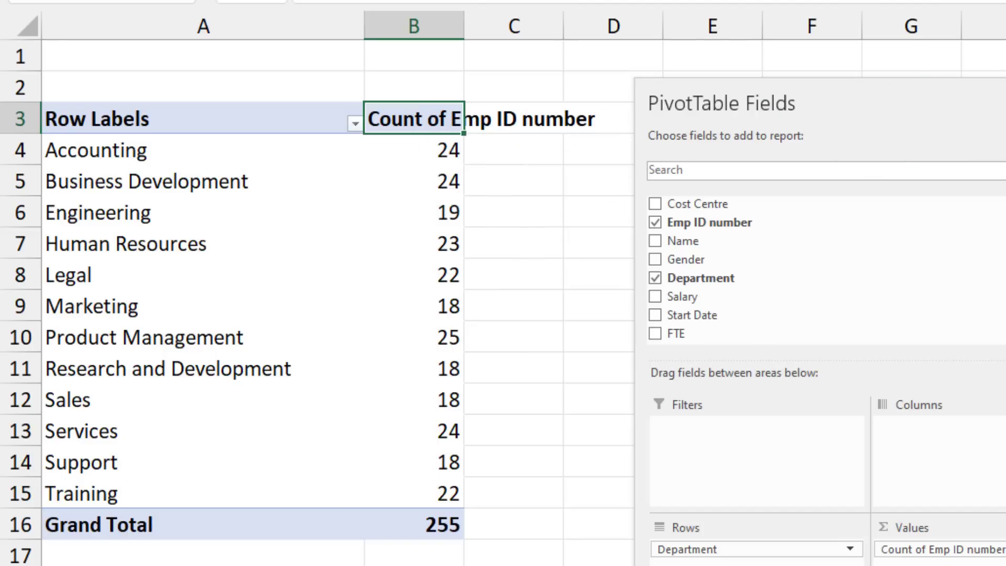
{"action": "type", "text": "Staff Count"}
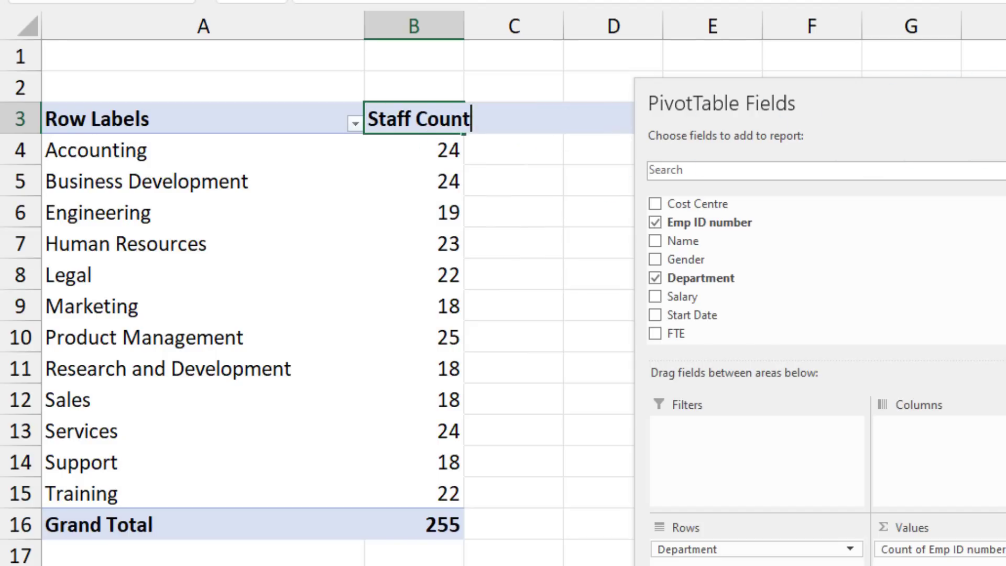
{"action": "key", "text": "Return"}
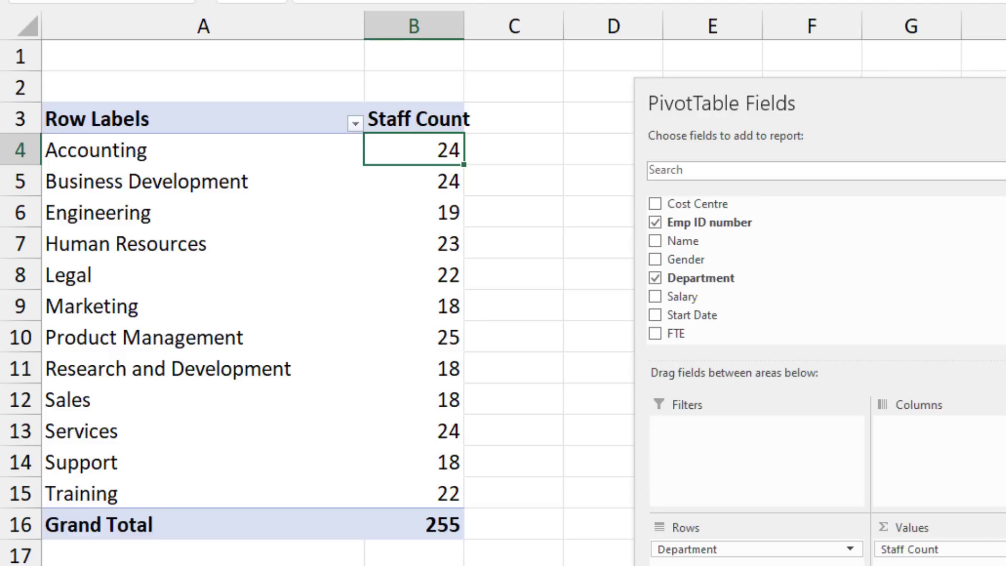
Clear the Row Labels header cell in A3, dismissing the PivotTable warning
{"action": "left_click", "coordinate": [172, 112]}
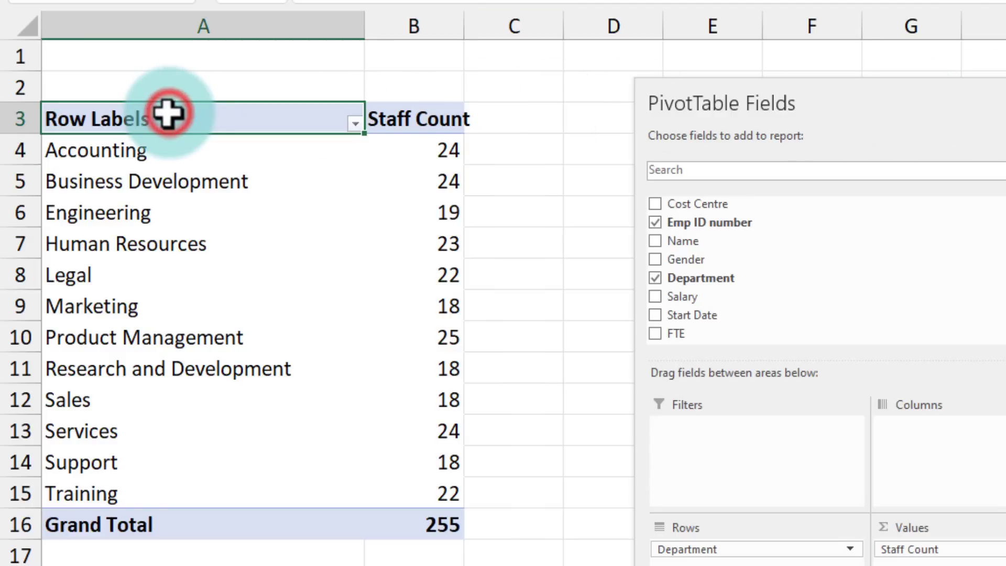
{"action": "left_click", "coordinate": [596, 129]}
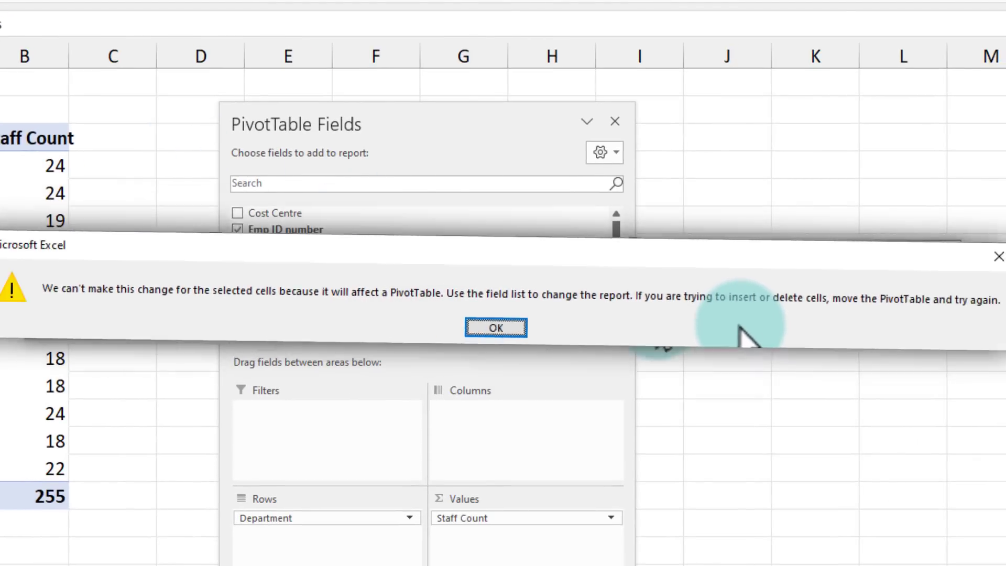
{"action": "left_click", "coordinate": [486, 323]}
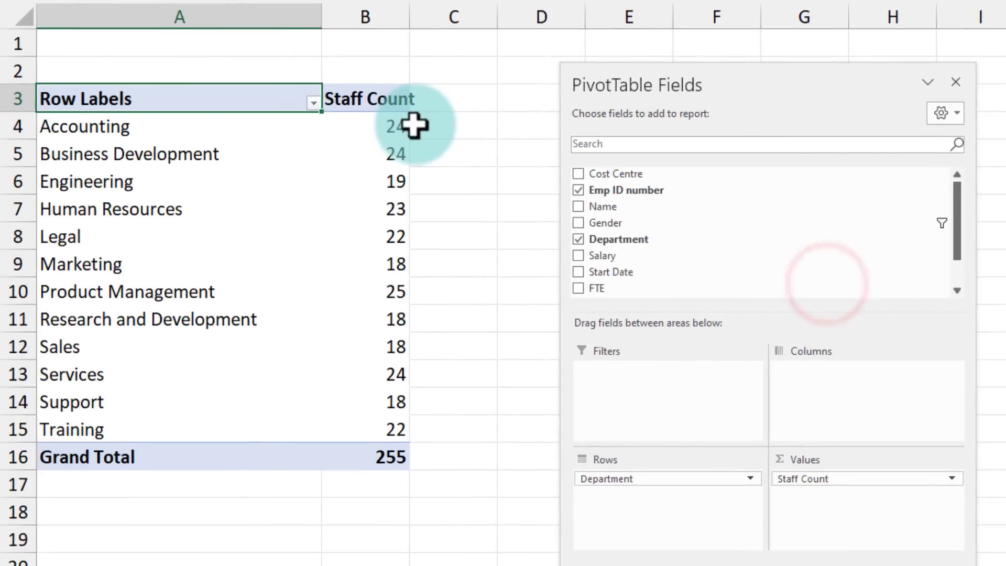
{"action": "key", "text": "BackSpace"}
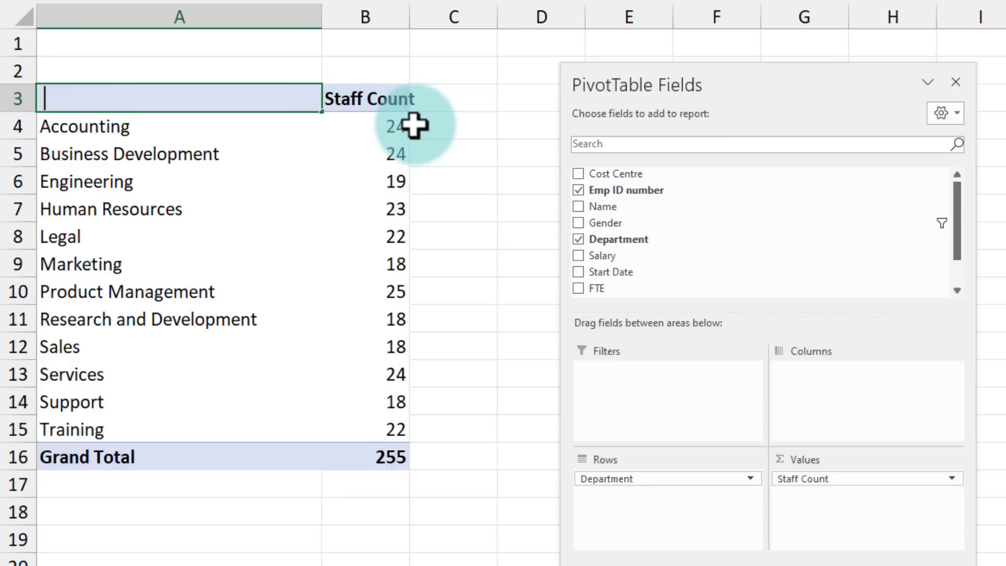
{"action": "key", "text": "Return"}
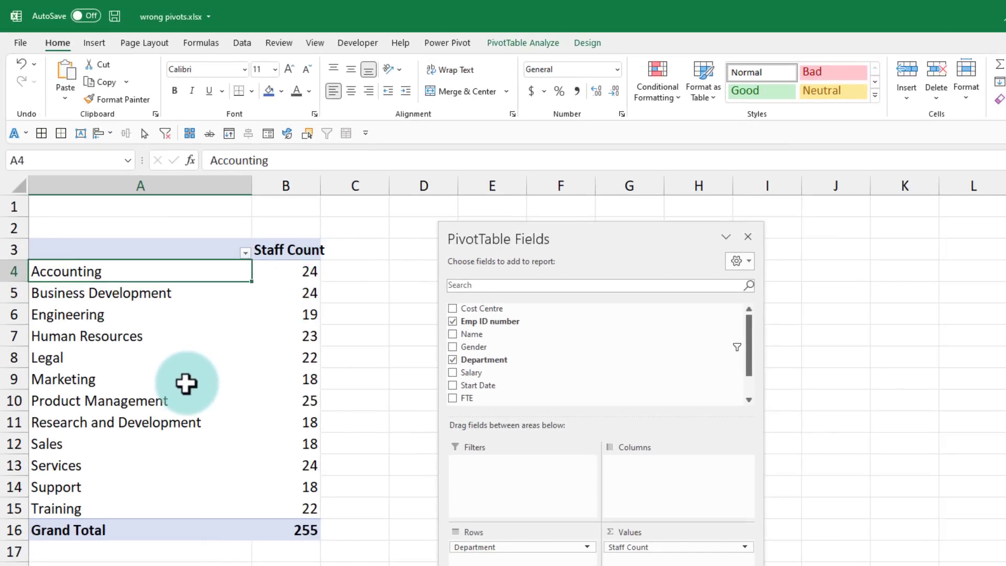
Turn on Banded Rows for the Staff Count pivot in PivotTable Design
{"action": "left_click", "coordinate": [587, 42]}
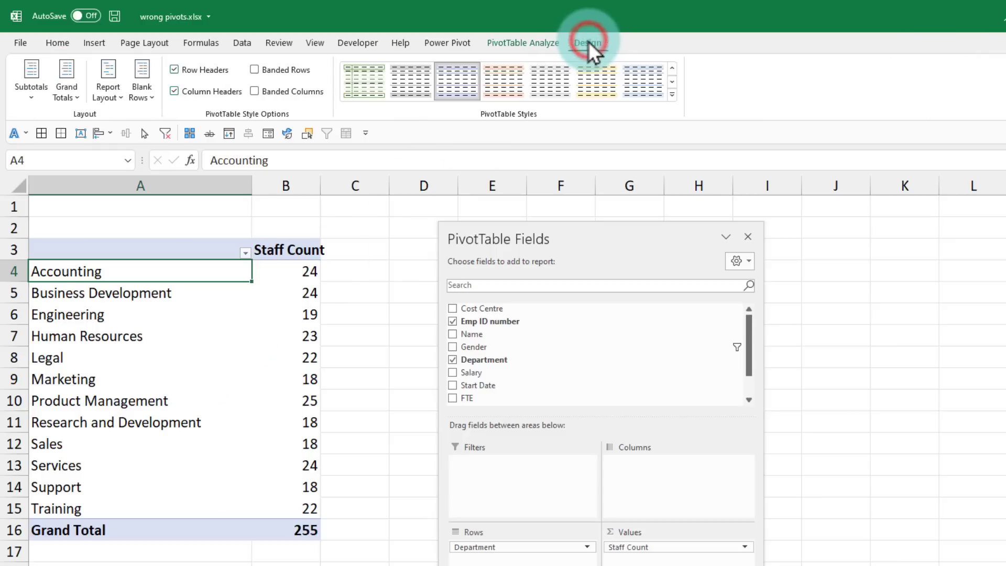
{"action": "left_click", "coordinate": [270, 71]}
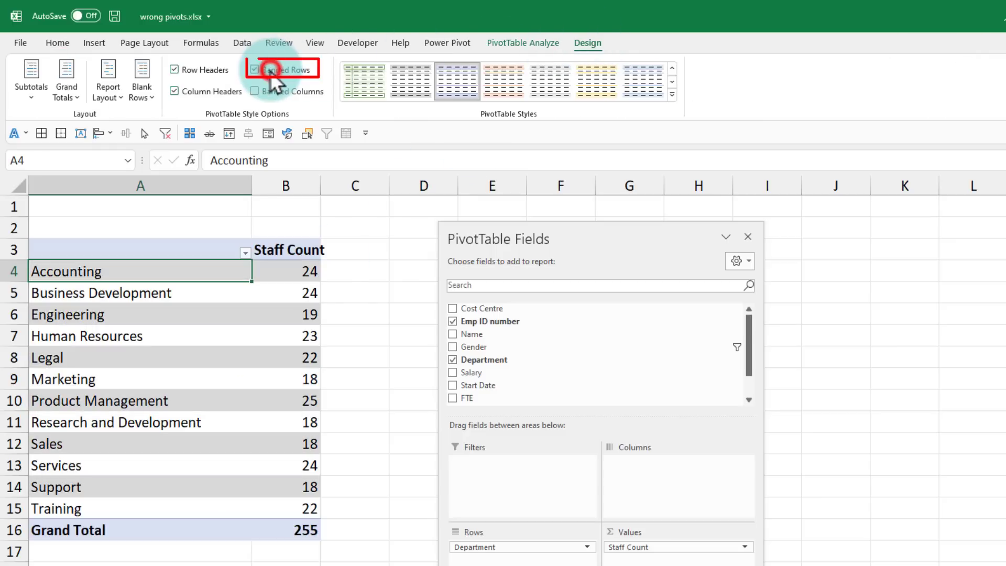
{"action": "left_click", "coordinate": [303, 315]}
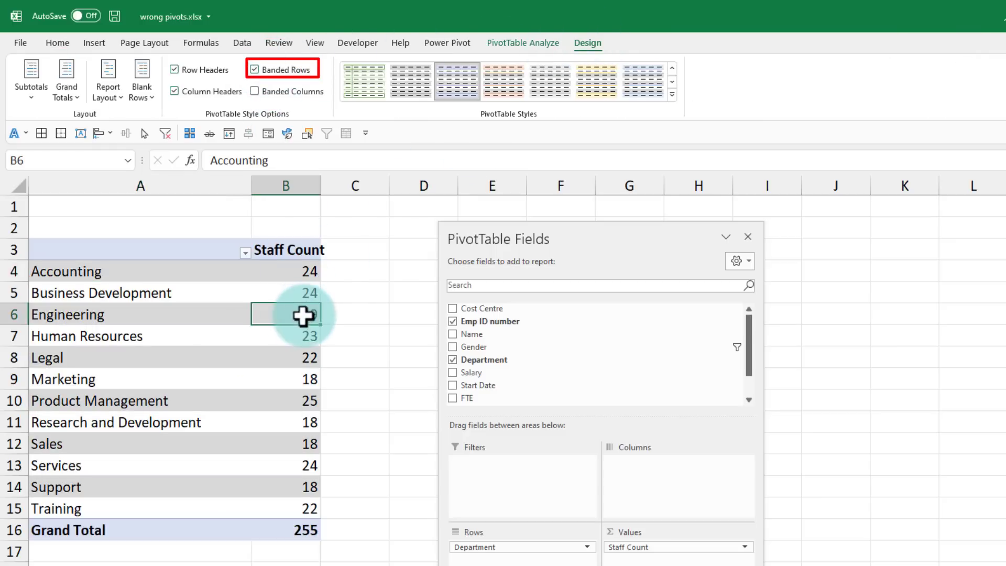
{"action": "left_click_drag", "start_coordinate": [302, 315], "coordinate": [53, 319]}
{"action": "left_click_drag", "start_coordinate": [46, 358], "coordinate": [314, 358]}
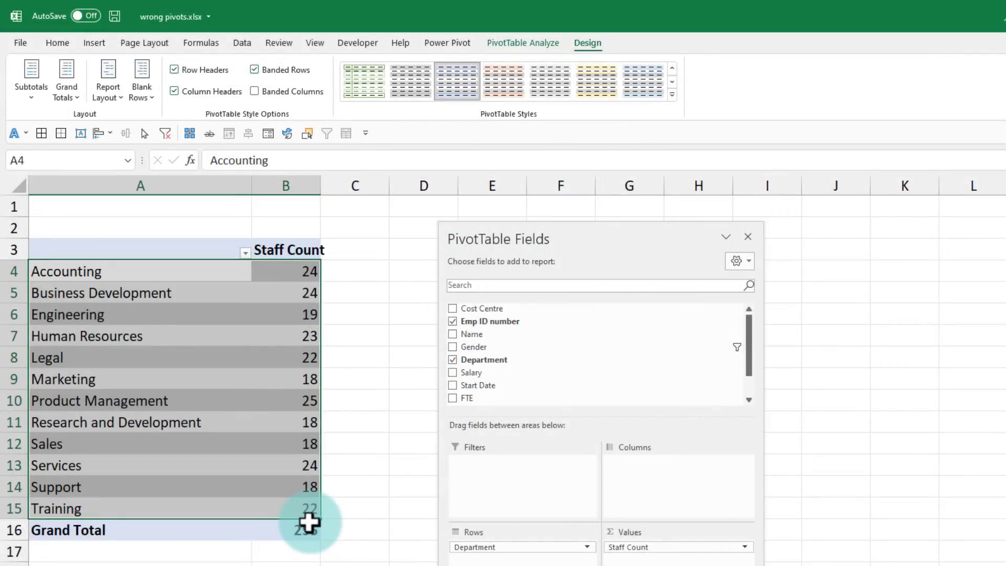
{"action": "mouse_move", "coordinate": [313, 516]}
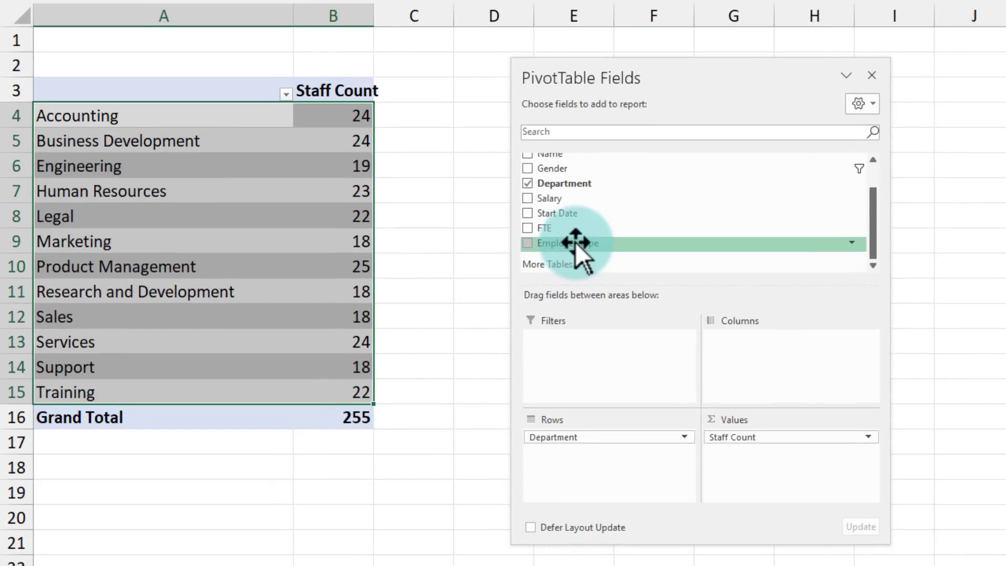
{"action": "left_click_drag", "start_coordinate": [575, 241], "coordinate": [634, 356]}
{"action": "left_click_drag", "start_coordinate": [83, 38], "coordinate": [358, 48]}
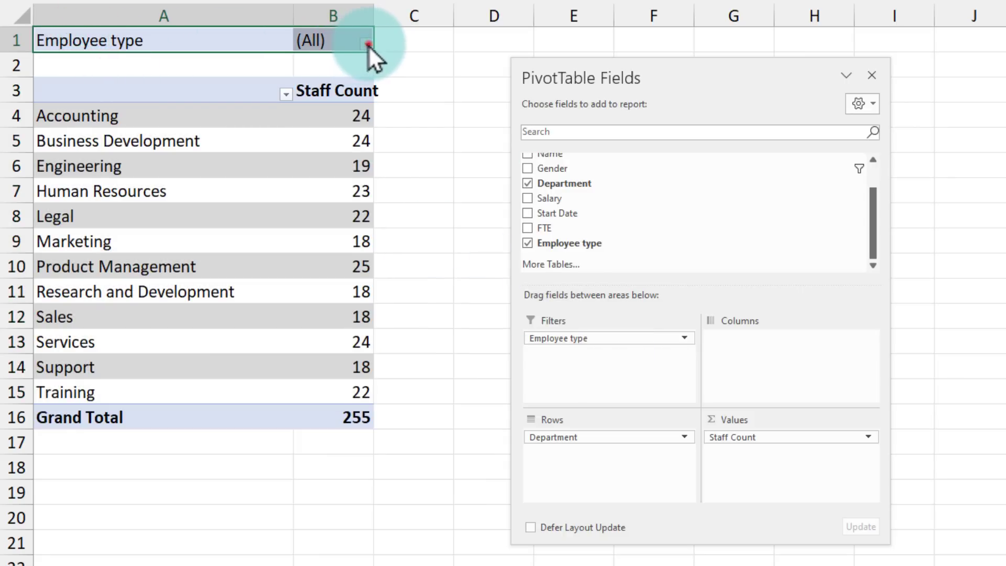
{"action": "left_click", "coordinate": [367, 44]}
{"action": "left_click", "coordinate": [236, 95]}
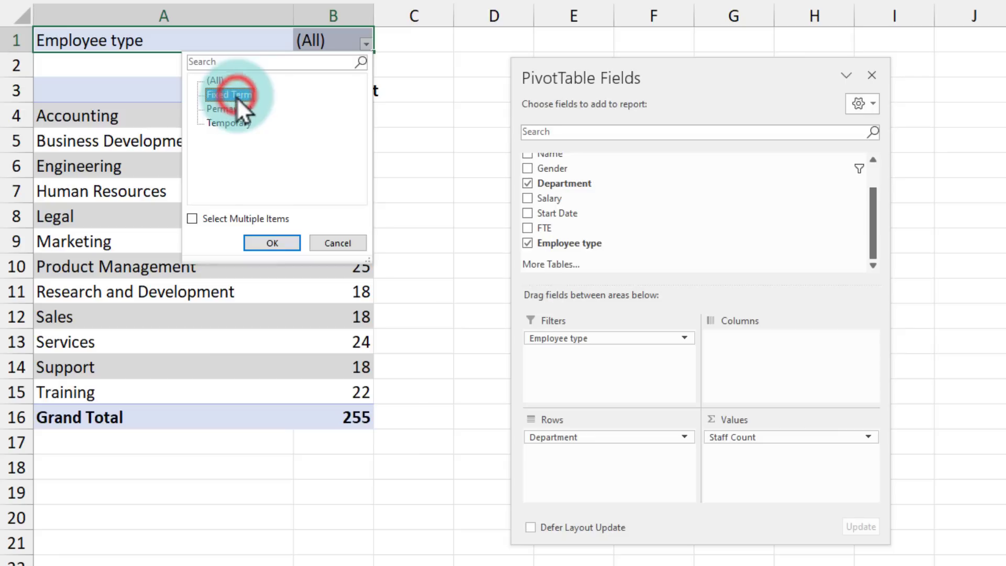
{"action": "left_click", "coordinate": [269, 243]}
{"action": "left_click_drag", "start_coordinate": [337, 120], "coordinate": [339, 417]}
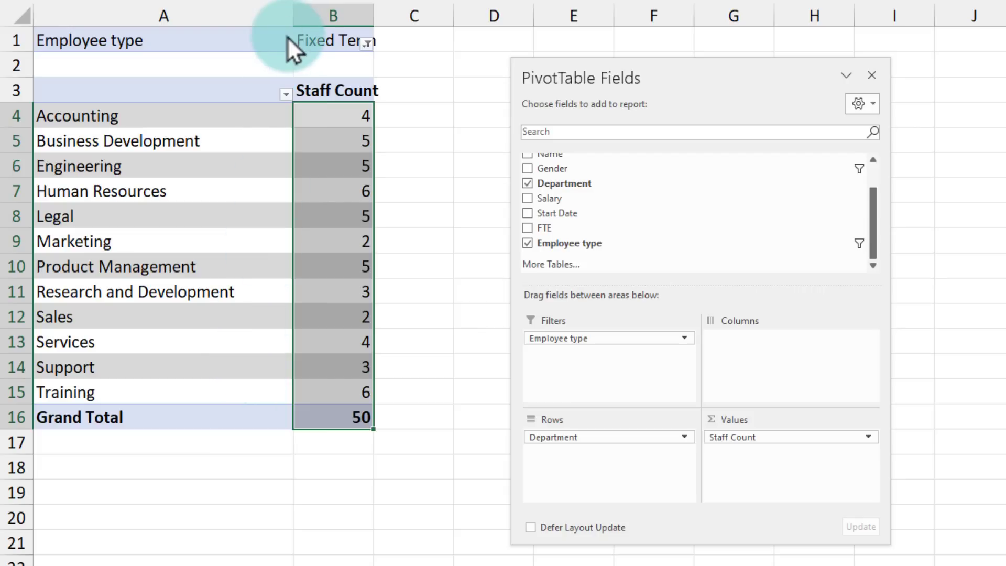
{"action": "left_click_drag", "start_coordinate": [599, 340], "coordinate": [486, 302]}
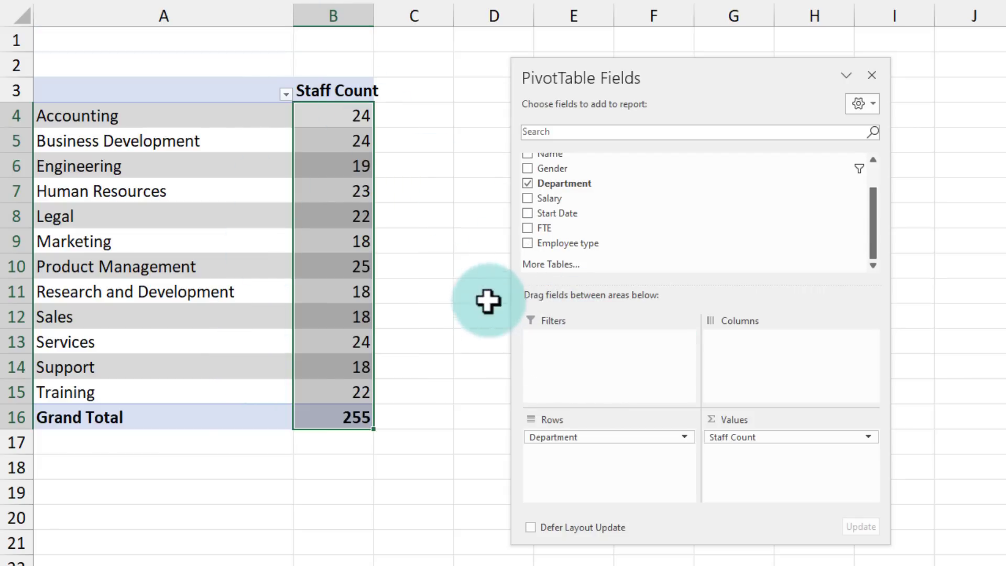
Add an Employee type slicer and position it next to the pivot
{"action": "right_click", "coordinate": [559, 243]}
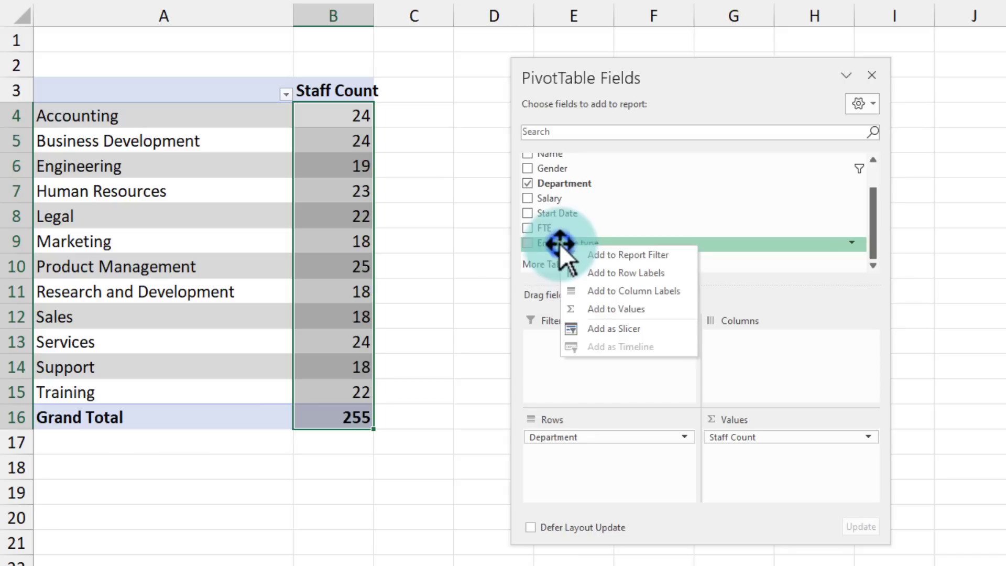
{"action": "left_click", "coordinate": [627, 331]}
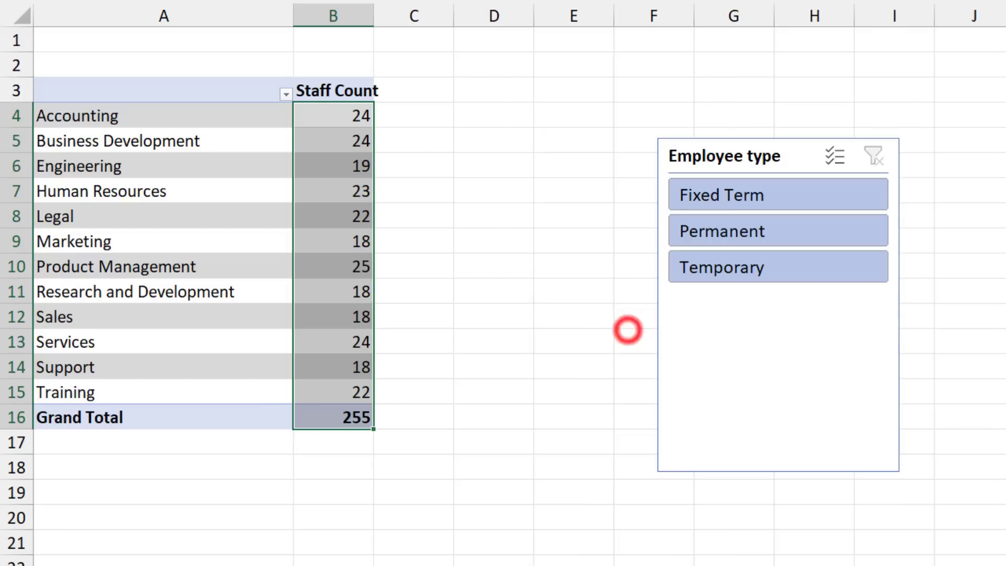
{"action": "left_click_drag", "start_coordinate": [720, 152], "coordinate": [523, 107]}
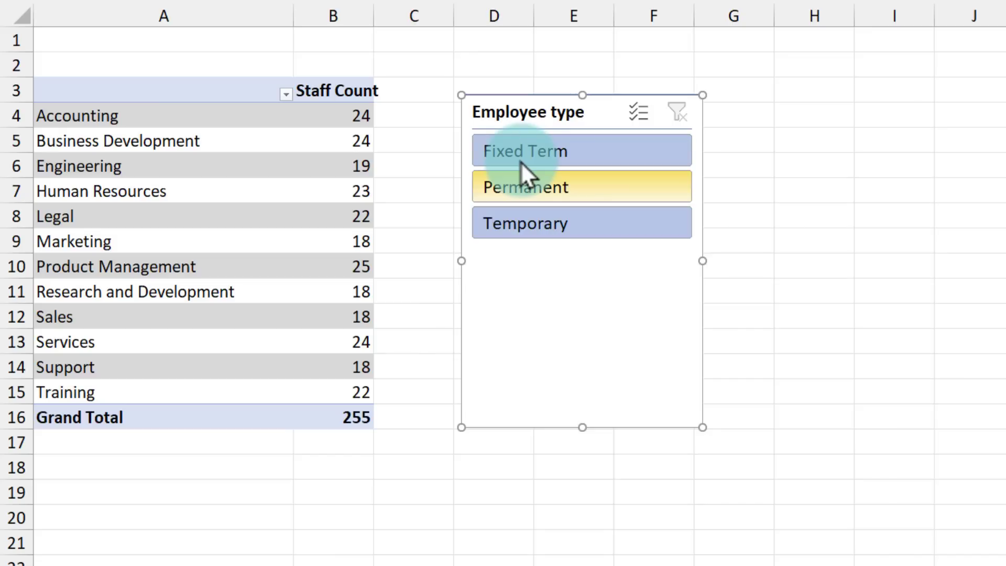
Test Permanent, Fixed Term and Temporary slicer filters, then clear the filter to show all types
{"action": "left_click", "coordinate": [518, 189]}
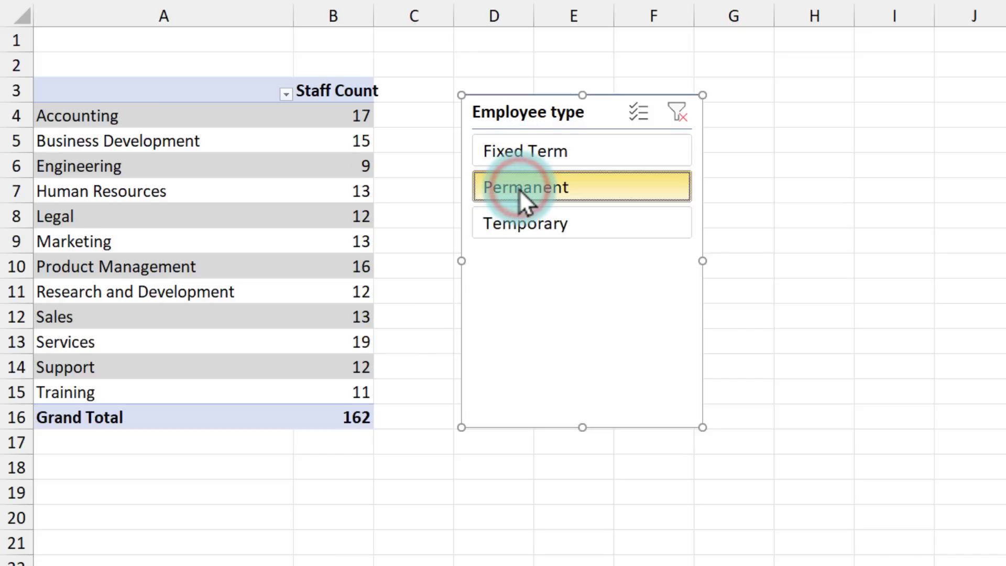
{"action": "left_click", "coordinate": [523, 155]}
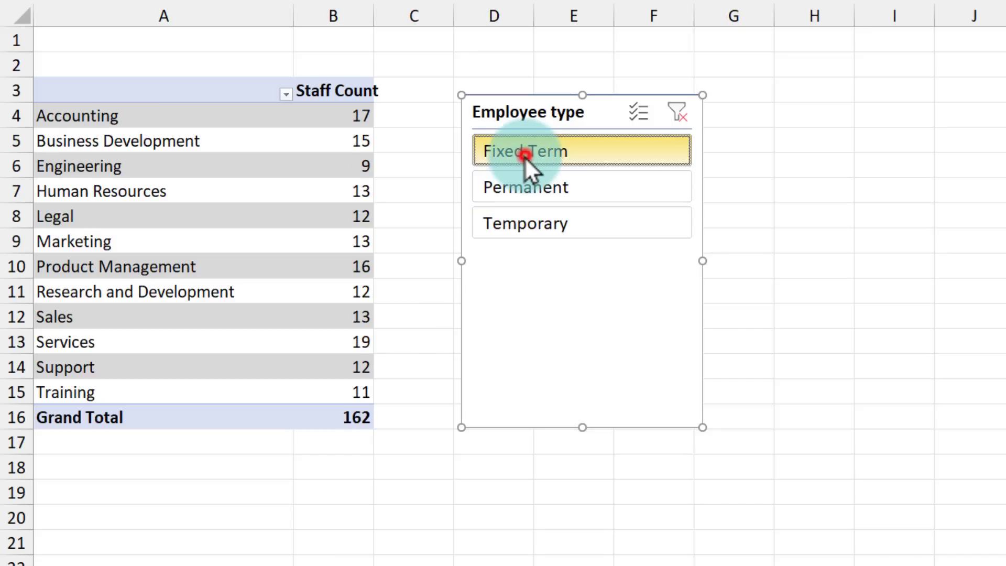
{"action": "left_click", "coordinate": [511, 227]}
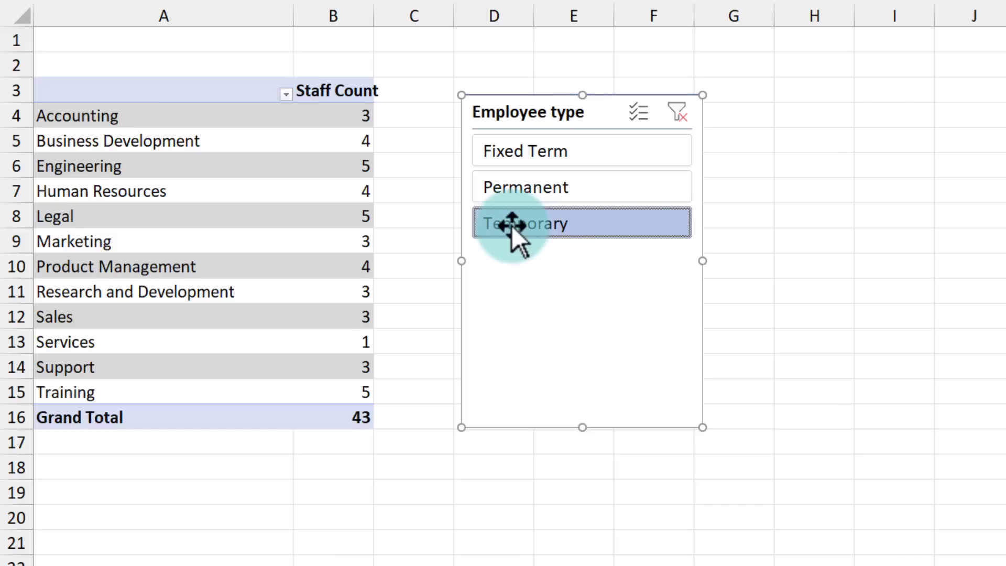
{"action": "left_click", "coordinate": [550, 190], "text": "ctrl"}
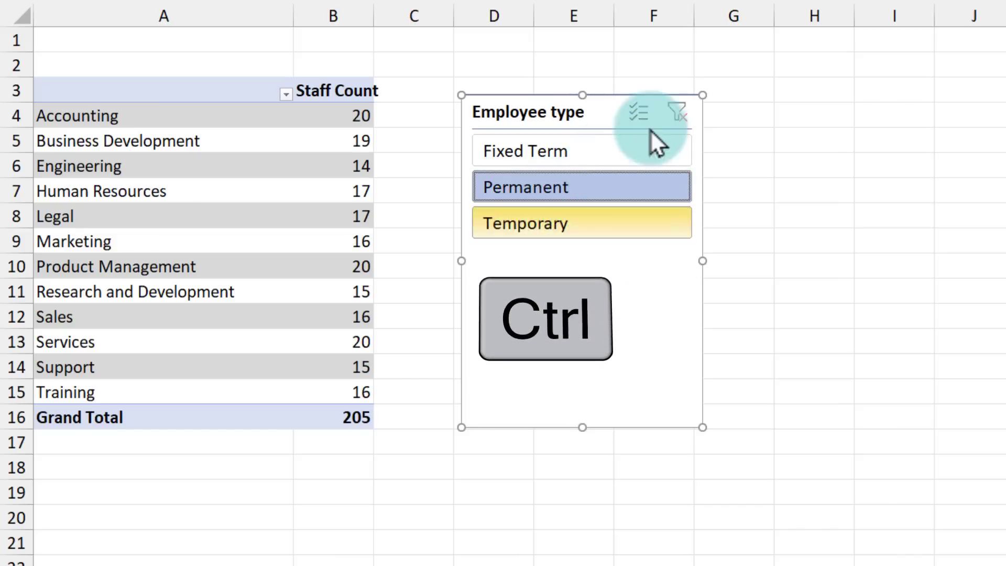
{"action": "left_click", "coordinate": [677, 111]}
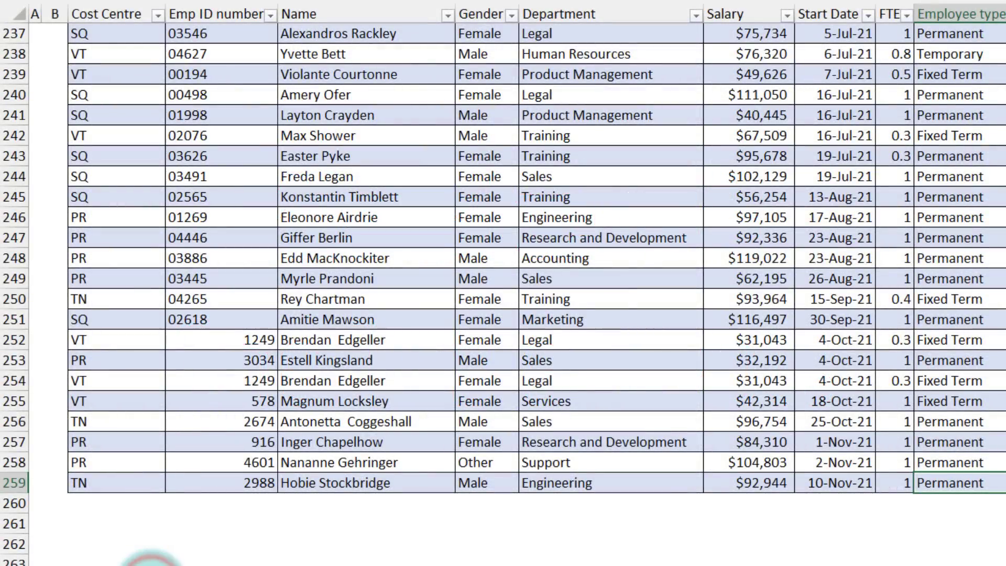
Go to the Data sheet and select the Department/Salary Budget table in N4:O16
{"action": "left_click", "coordinate": [151, 551]}
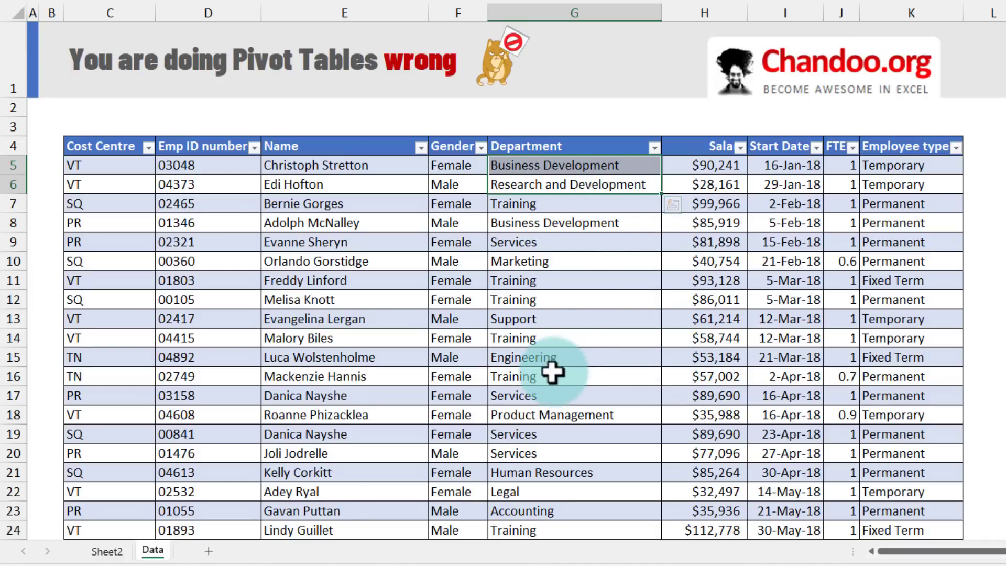
{"action": "left_click", "coordinate": [813, 256]}
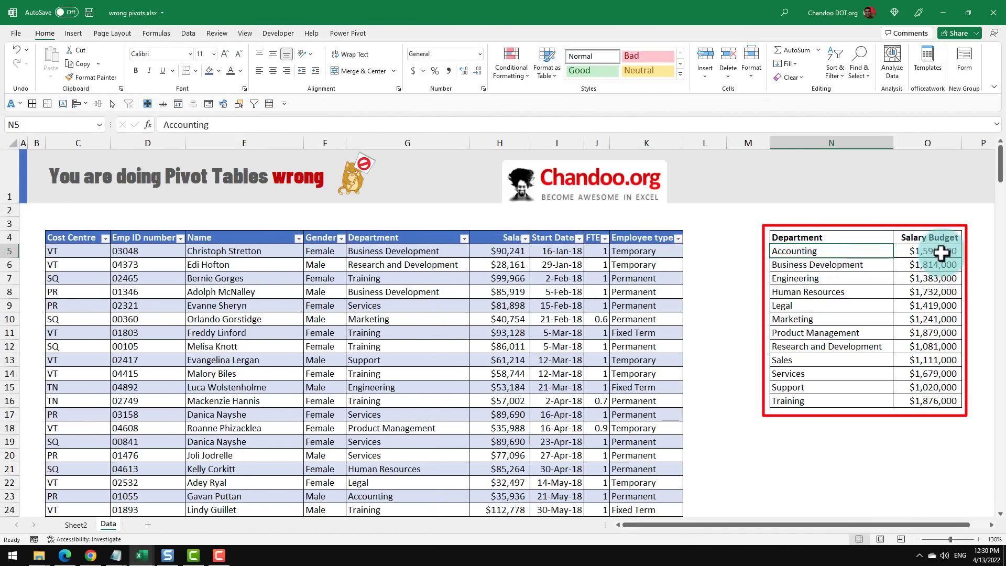
{"action": "left_click_drag", "start_coordinate": [941, 252], "coordinate": [935, 401]}
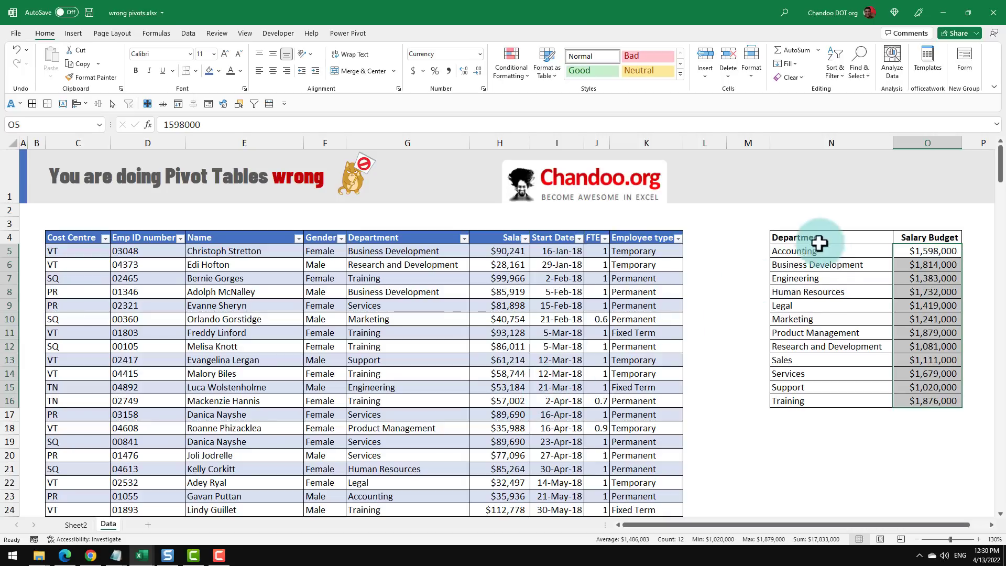
Convert the N4:O16 budget range into a table named 'departments'
{"action": "left_click_drag", "start_coordinate": [830, 238], "coordinate": [930, 403]}
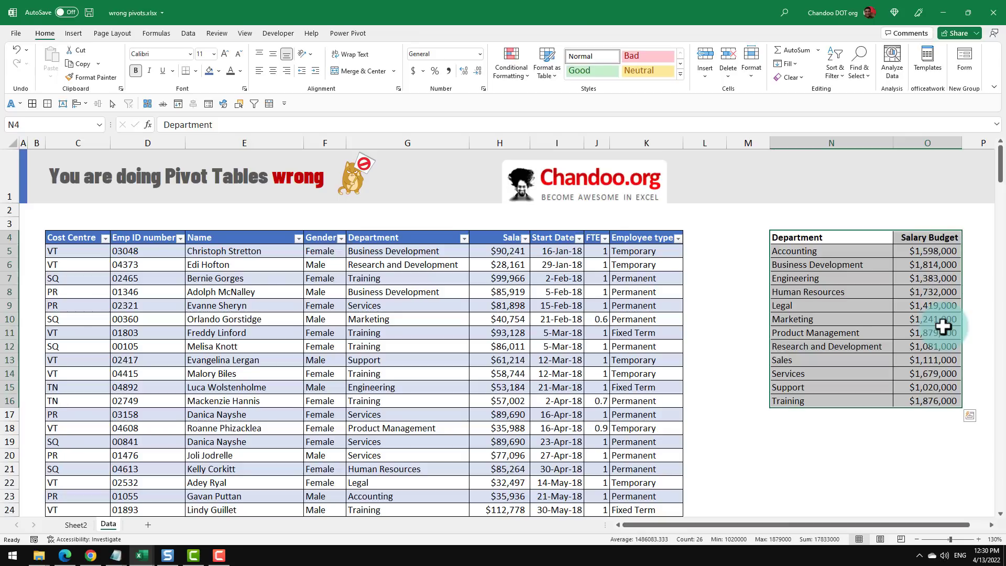
{"action": "left_click", "coordinate": [809, 265]}
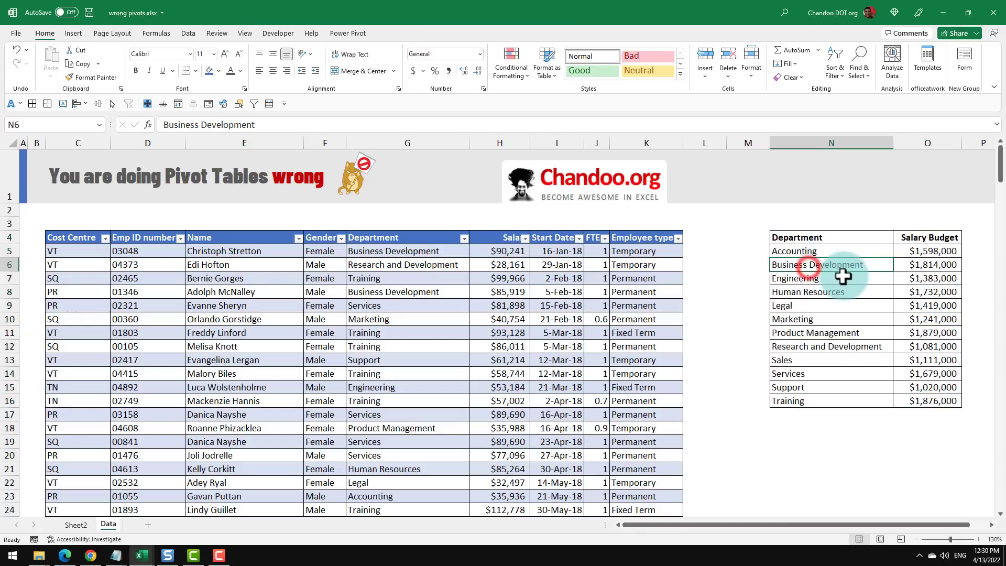
{"action": "key", "text": "ctrl+t"}
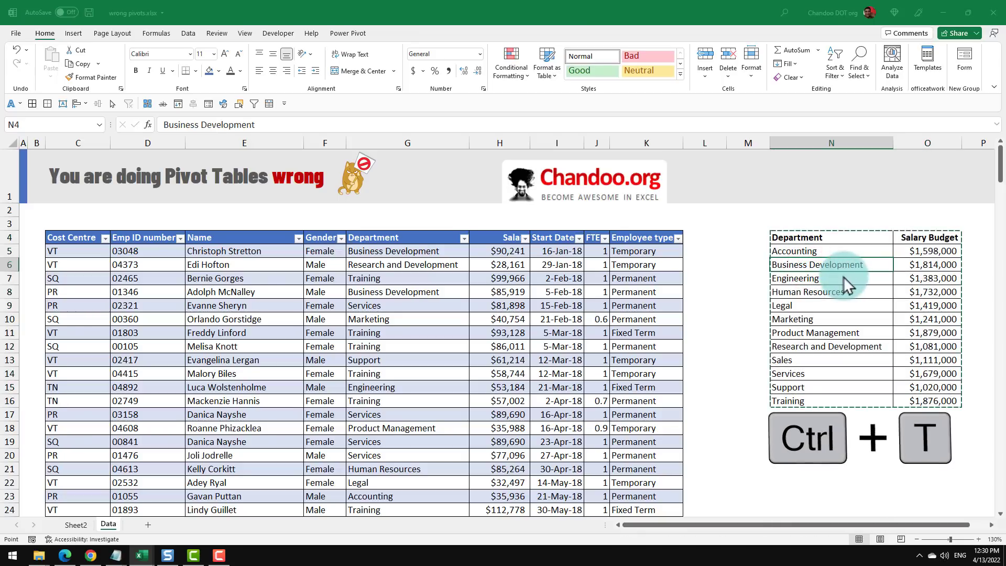
{"action": "left_click", "coordinate": [699, 235]}
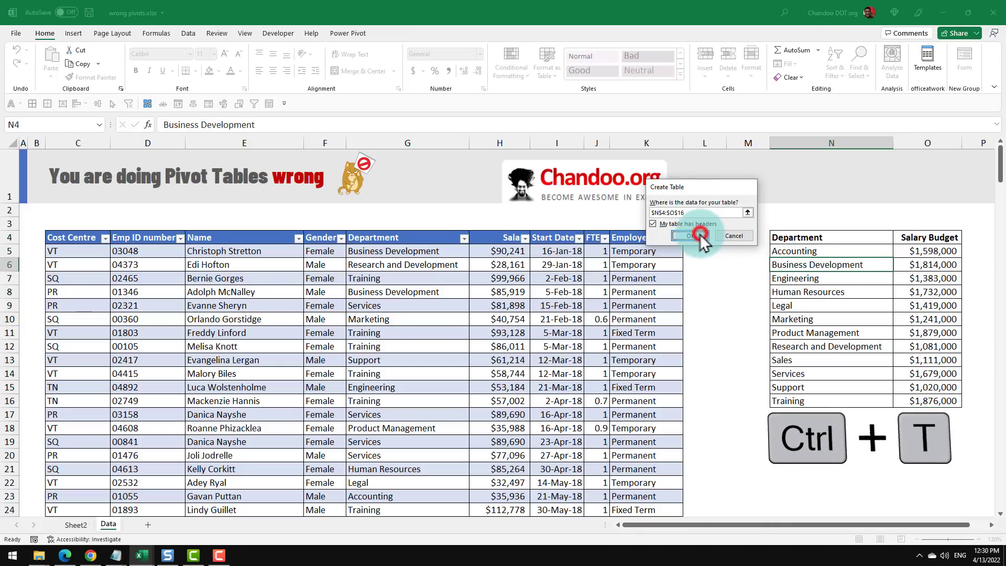
{"action": "left_click", "coordinate": [43, 63]}
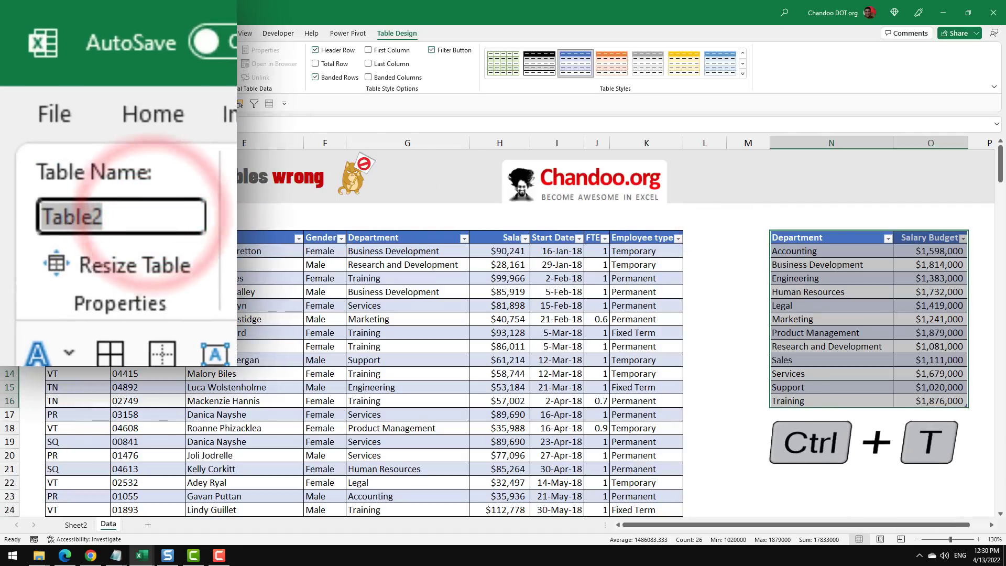
{"action": "type", "text": "departments"}
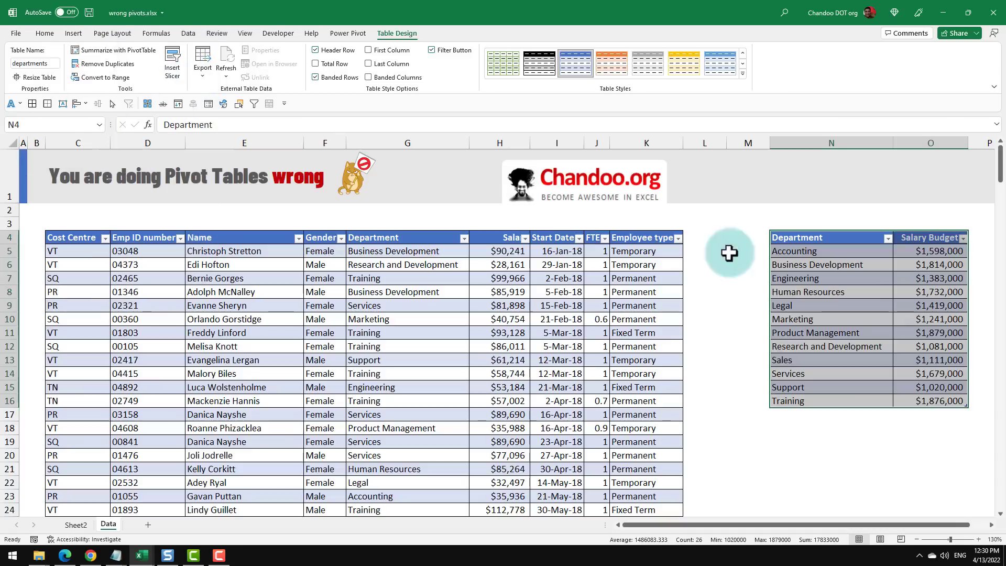
{"action": "left_click", "coordinate": [895, 300]}
{"action": "left_click", "coordinate": [478, 303]}
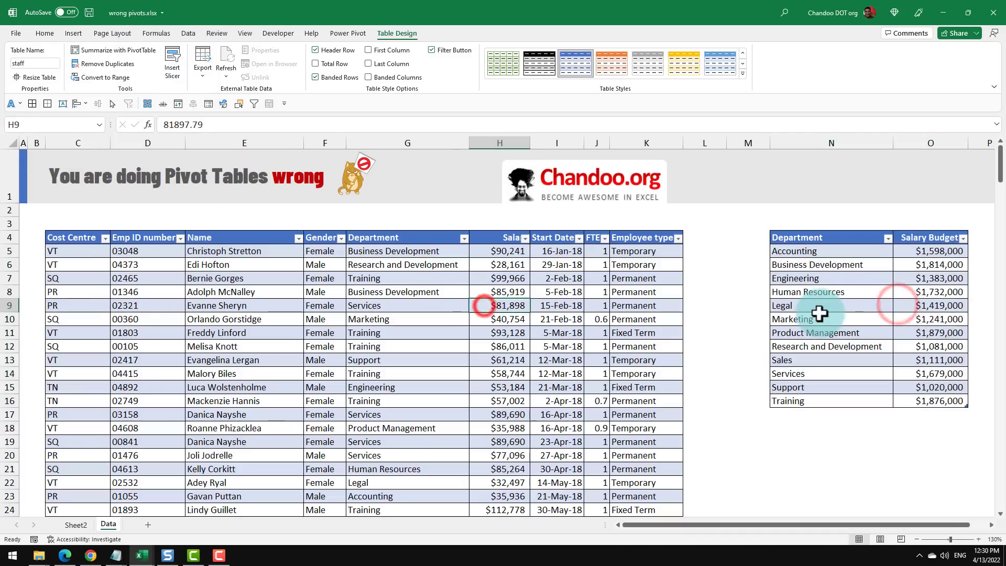
Summarize the staff table with a PivotTable on a new sheet, adding it to the Data Model
{"action": "left_click", "coordinate": [201, 263]}
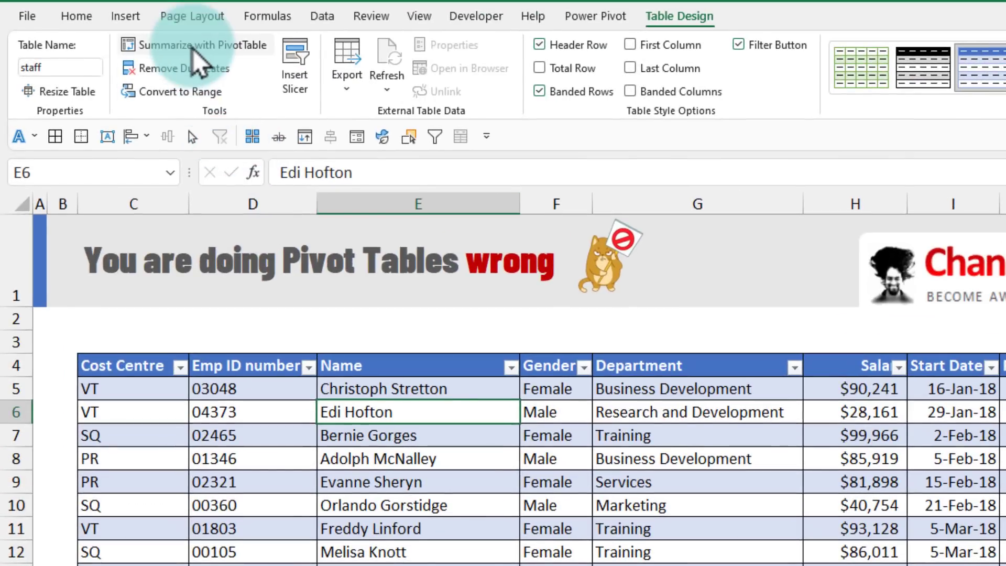
{"action": "left_click", "coordinate": [192, 46]}
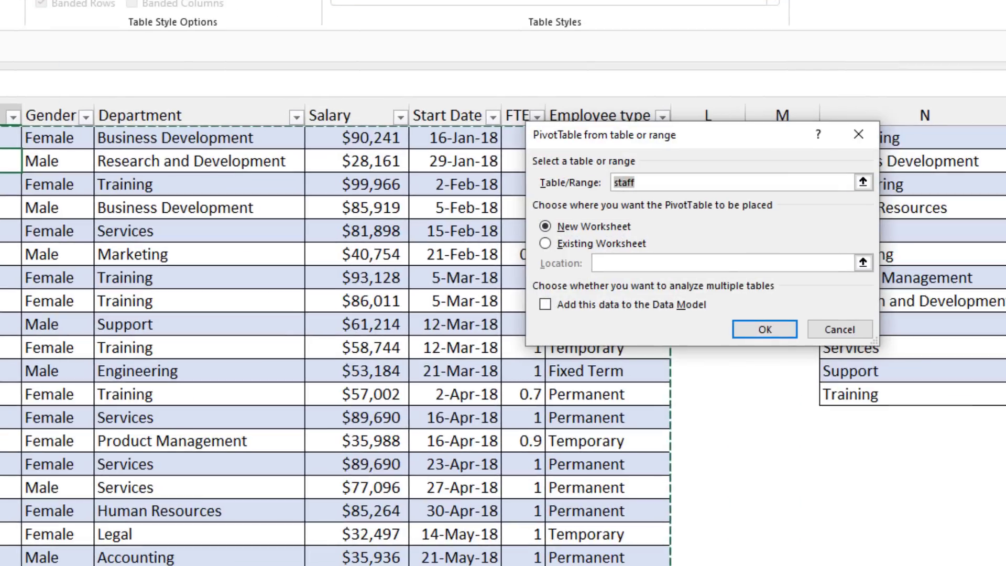
{"action": "left_click", "coordinate": [576, 310]}
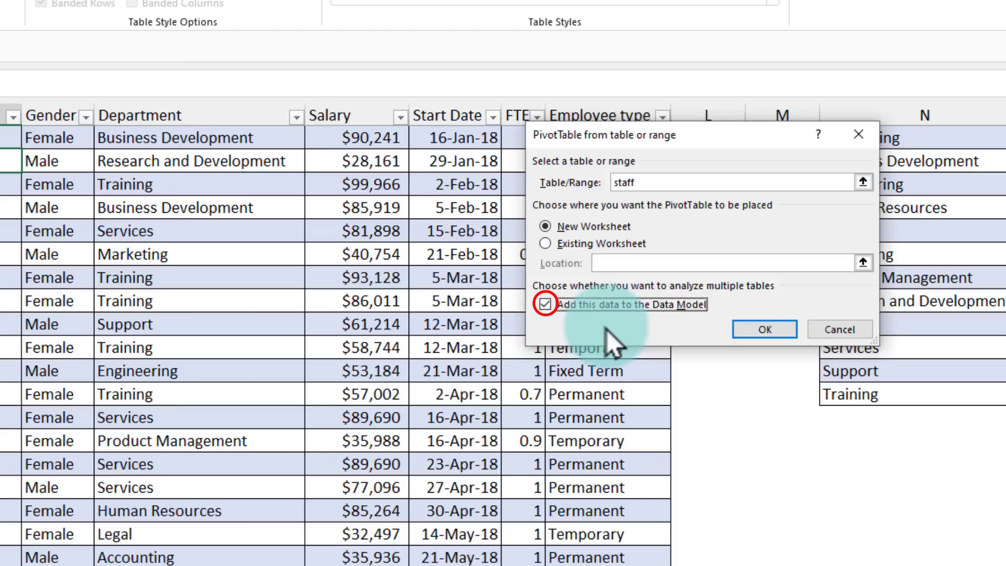
{"action": "left_click", "coordinate": [746, 330]}
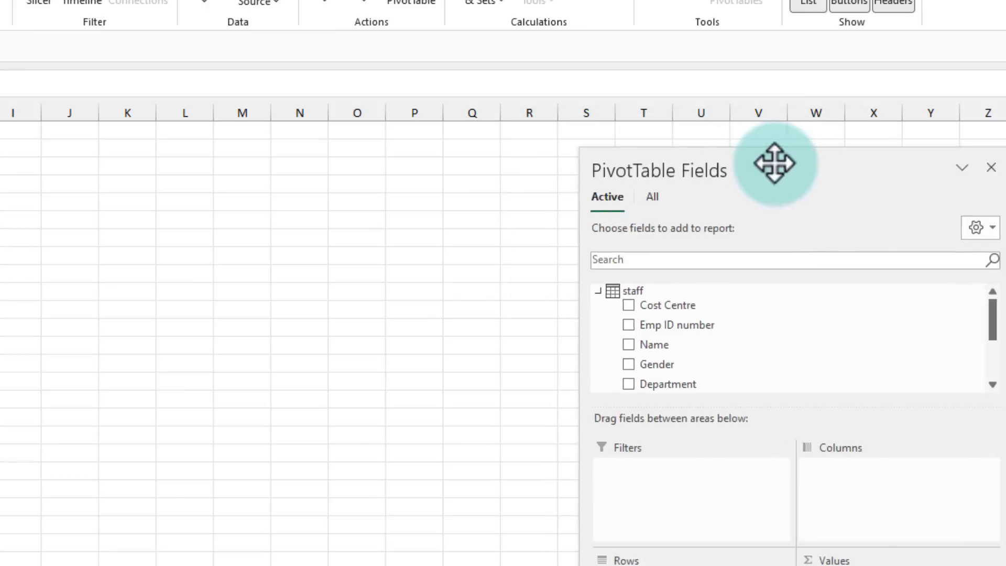
Move the PivotTable Fields pane aside and show All tables, listing departments and staff
{"action": "left_click_drag", "start_coordinate": [774, 163], "coordinate": [393, 146]}
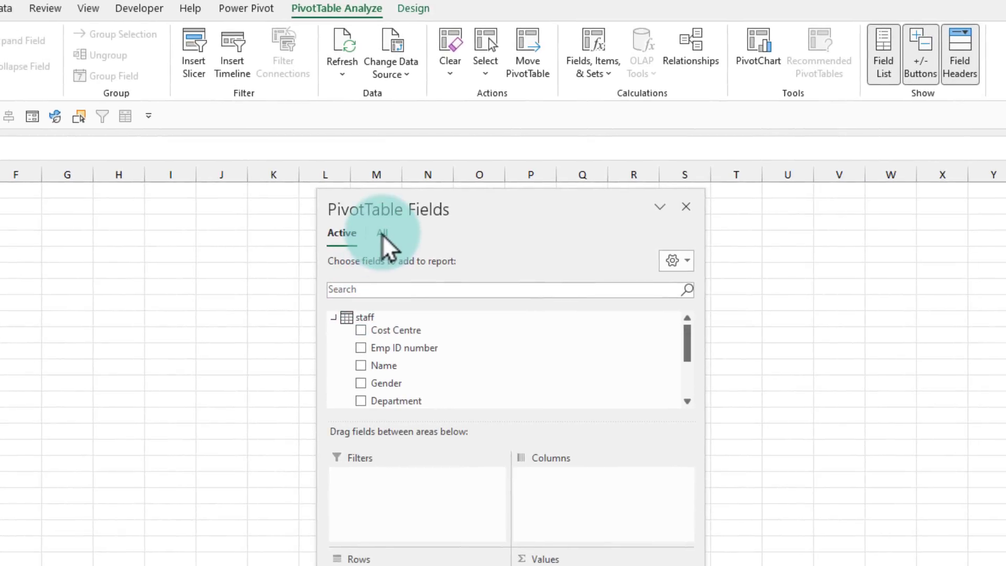
{"action": "left_click", "coordinate": [670, 73]}
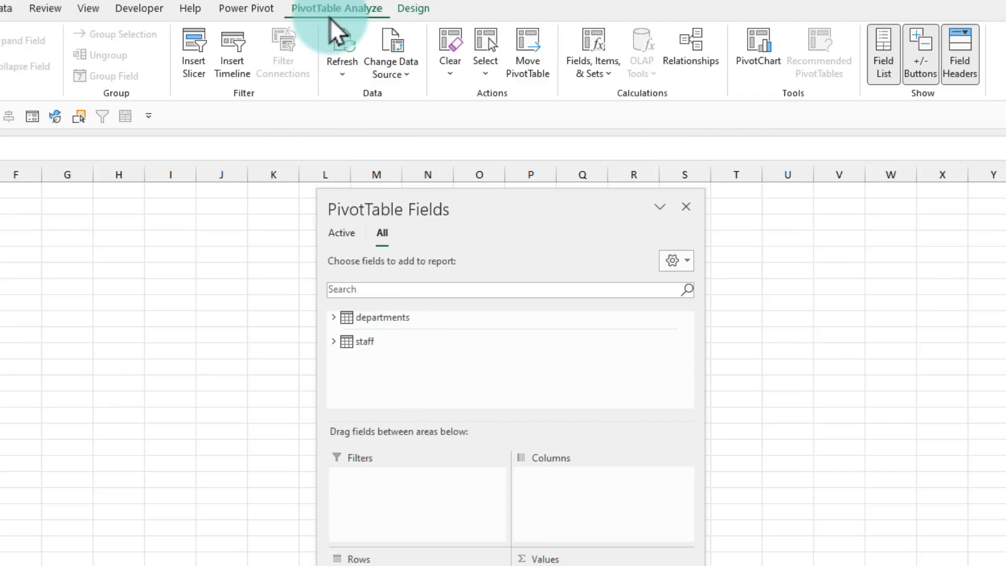
Create a relationship from staff's Department column to departments' Department column
{"action": "left_click", "coordinate": [692, 56]}
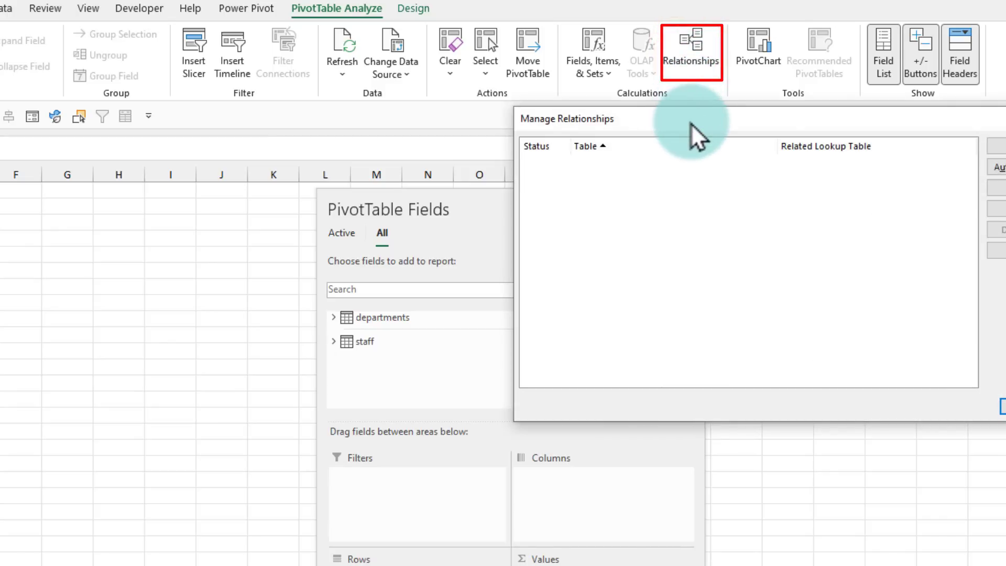
{"action": "left_click_drag", "start_coordinate": [691, 123], "coordinate": [359, 258]}
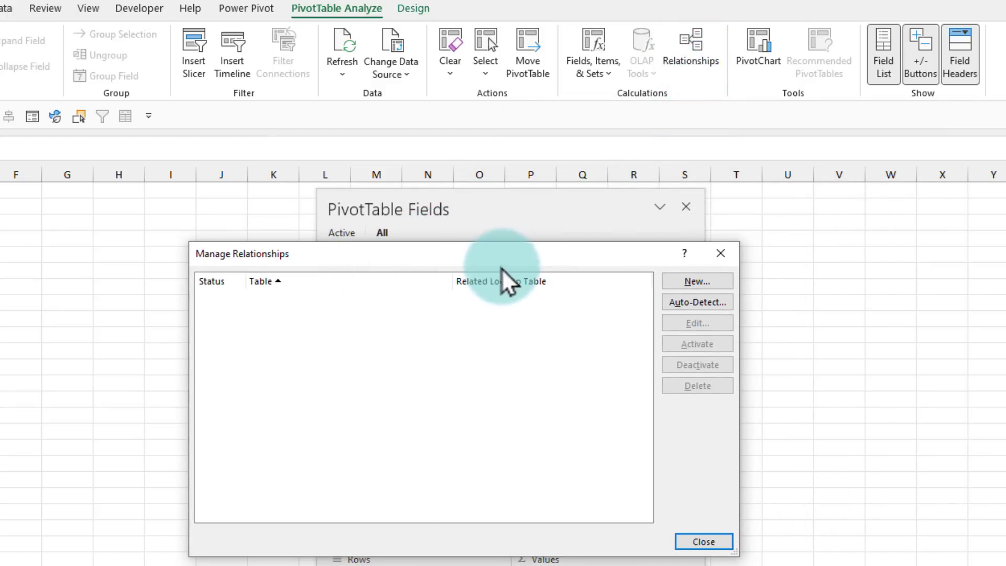
{"action": "left_click", "coordinate": [700, 281]}
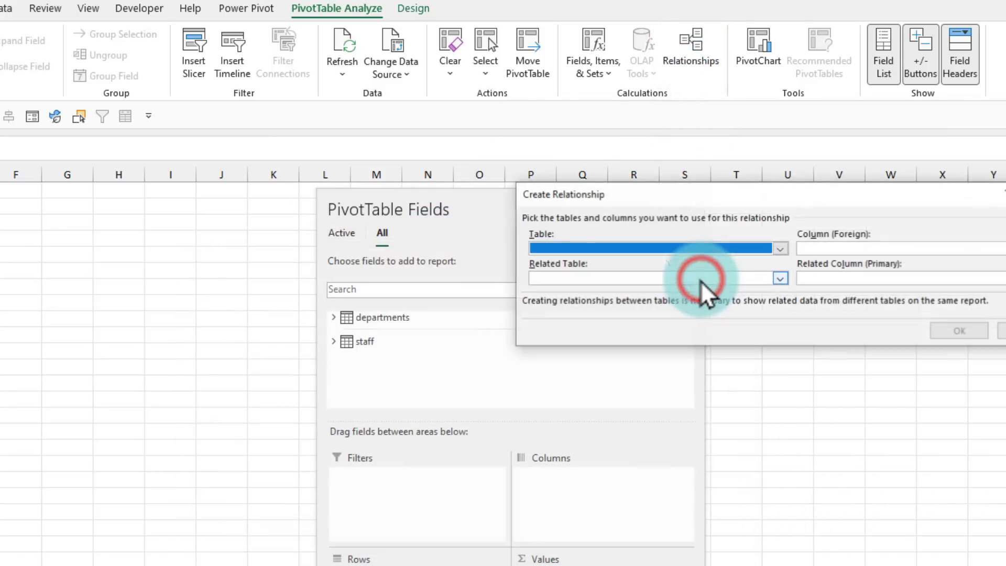
{"action": "left_click", "coordinate": [664, 246]}
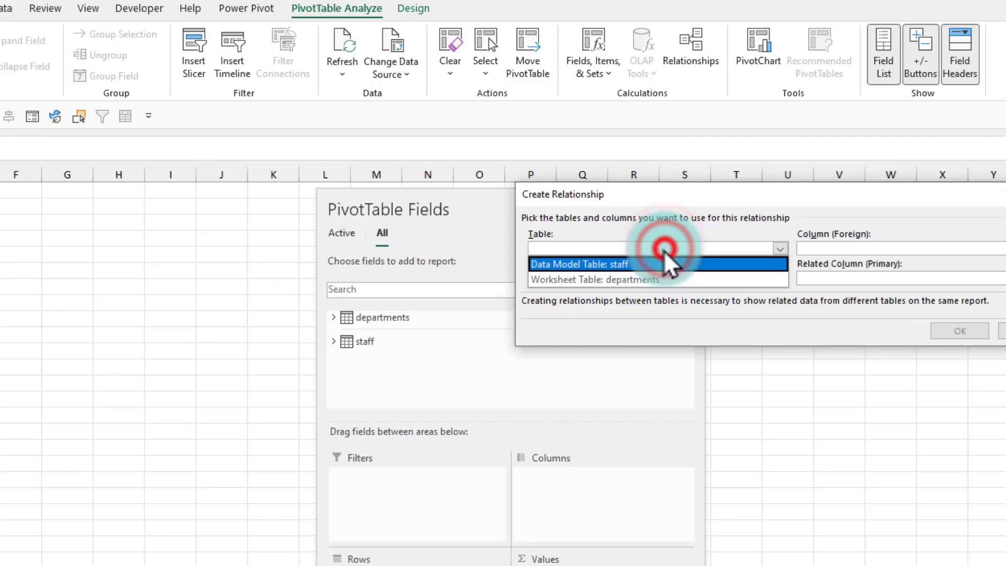
{"action": "left_click", "coordinate": [630, 261]}
{"action": "left_click", "coordinate": [880, 248]}
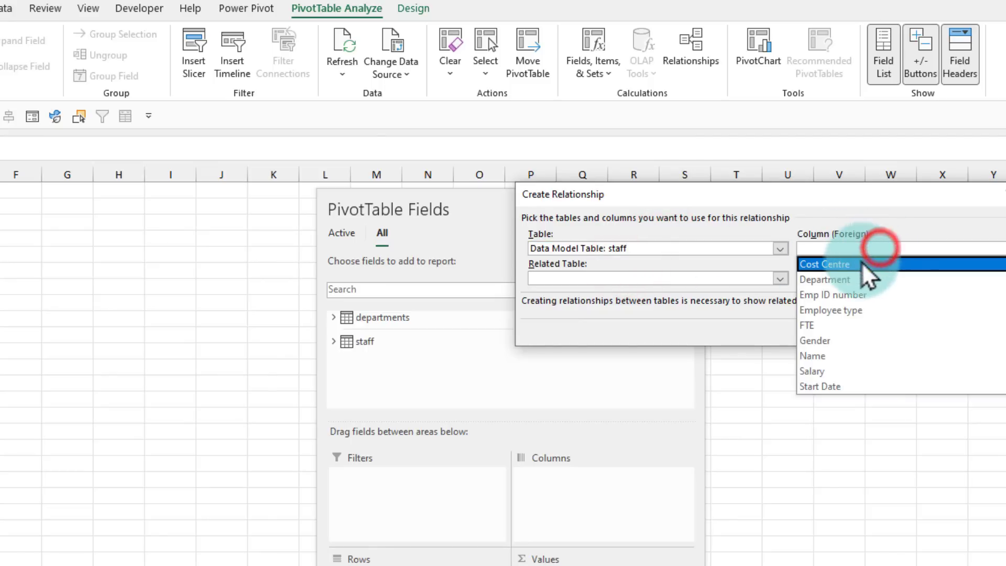
{"action": "left_click", "coordinate": [827, 278]}
{"action": "left_click", "coordinate": [665, 278]}
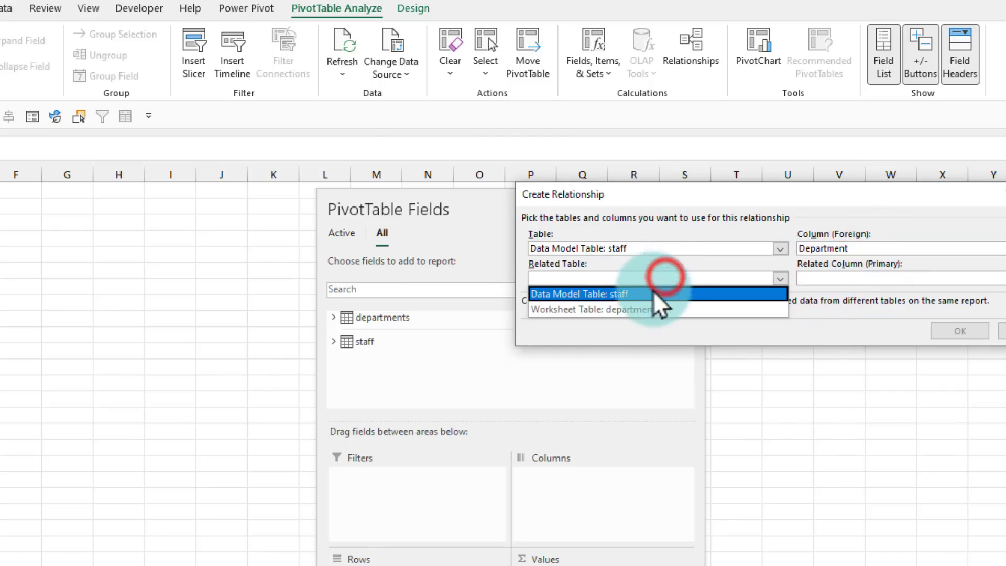
{"action": "left_click", "coordinate": [632, 309]}
{"action": "left_click", "coordinate": [881, 279]}
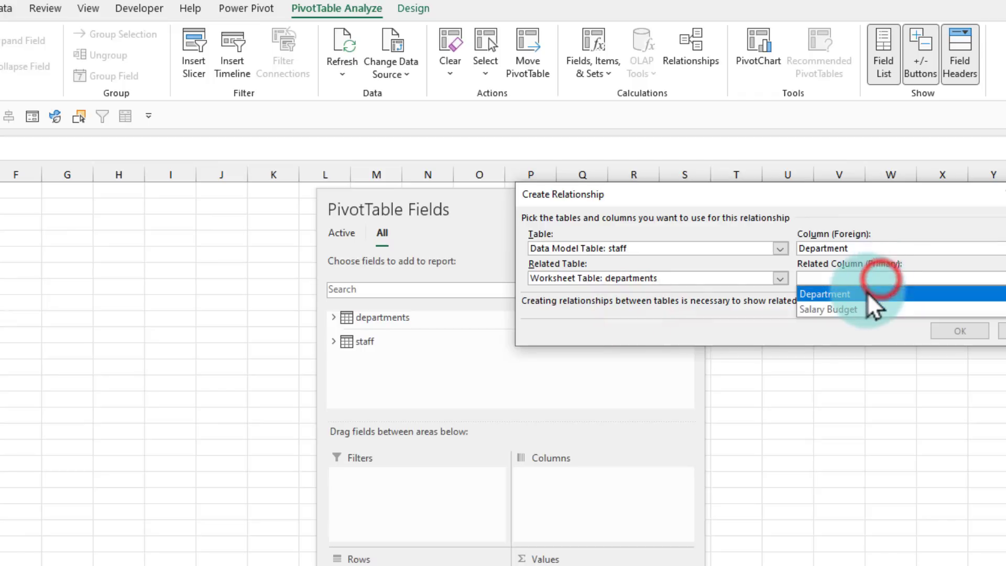
{"action": "left_click", "coordinate": [867, 292]}
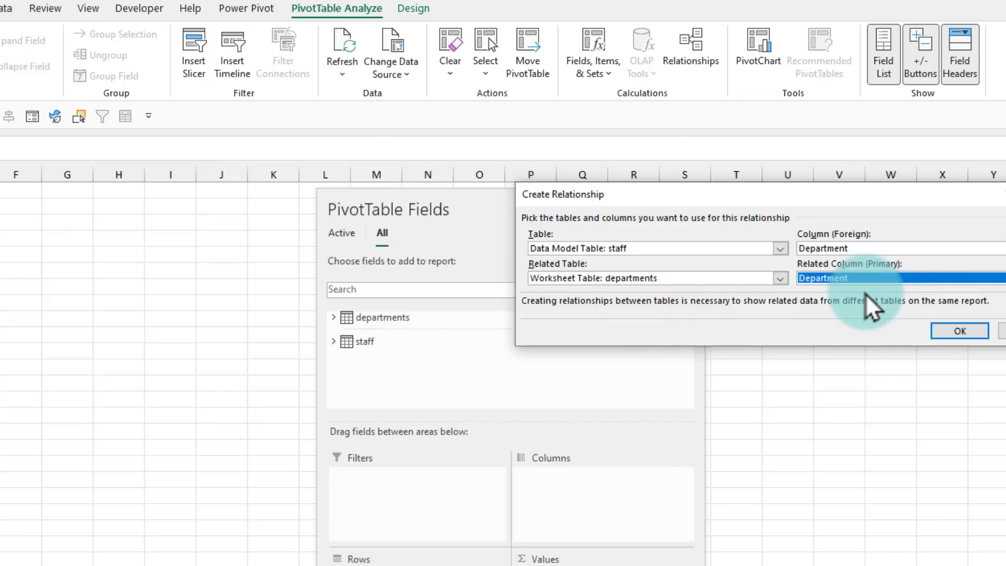
{"action": "left_click", "coordinate": [972, 337]}
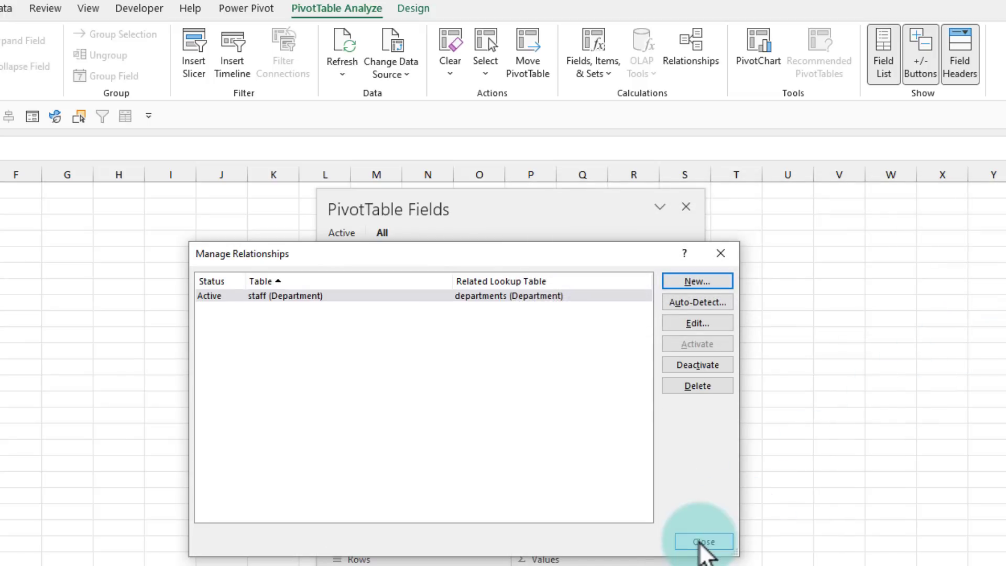
{"action": "left_click", "coordinate": [702, 542]}
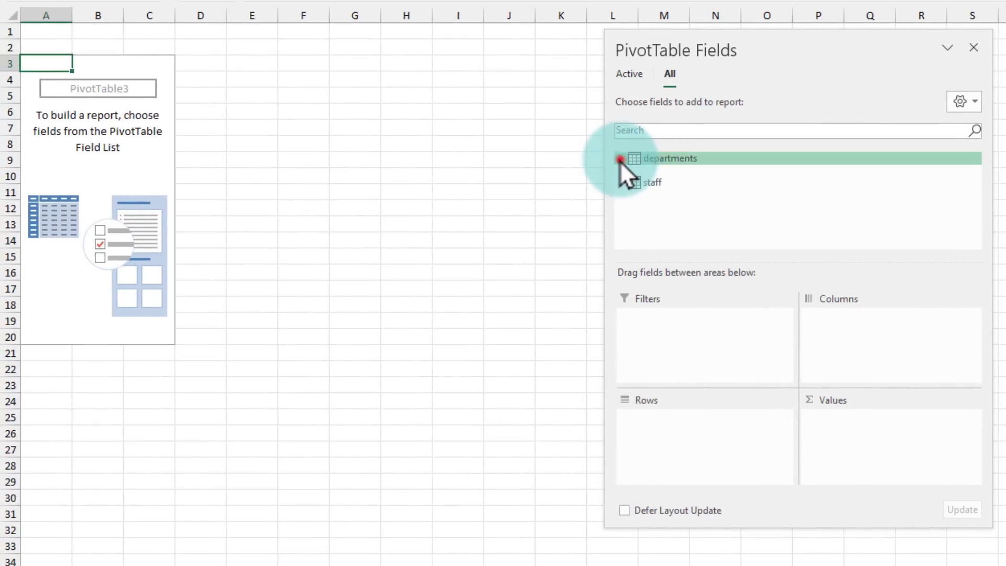
Put Department in Rows with Sum of Salary Budget and staff's Sum of Salary as values
{"action": "left_click", "coordinate": [620, 159]}
{"action": "left_click_drag", "start_coordinate": [690, 170], "coordinate": [692, 429]}
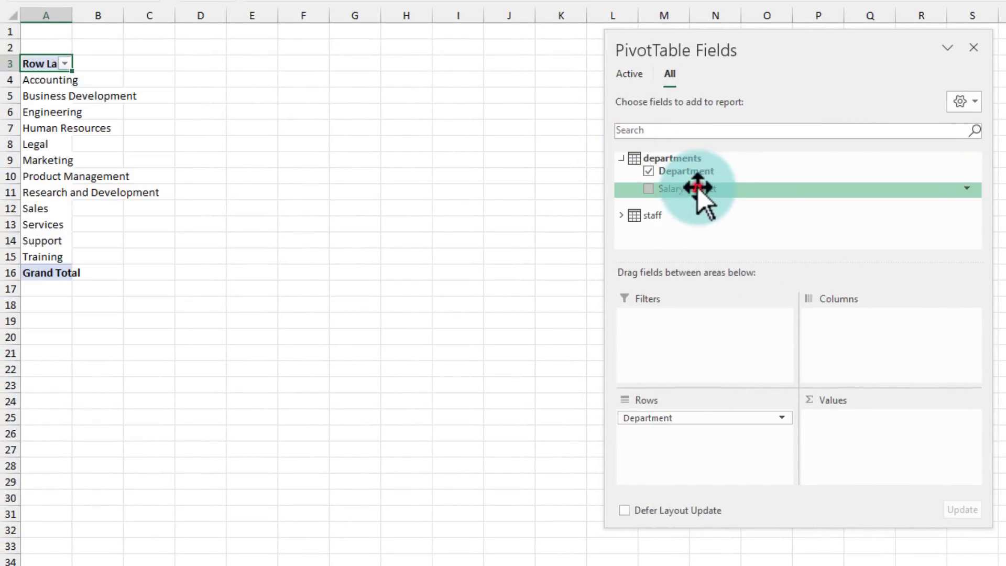
{"action": "left_click_drag", "start_coordinate": [697, 189], "coordinate": [851, 437]}
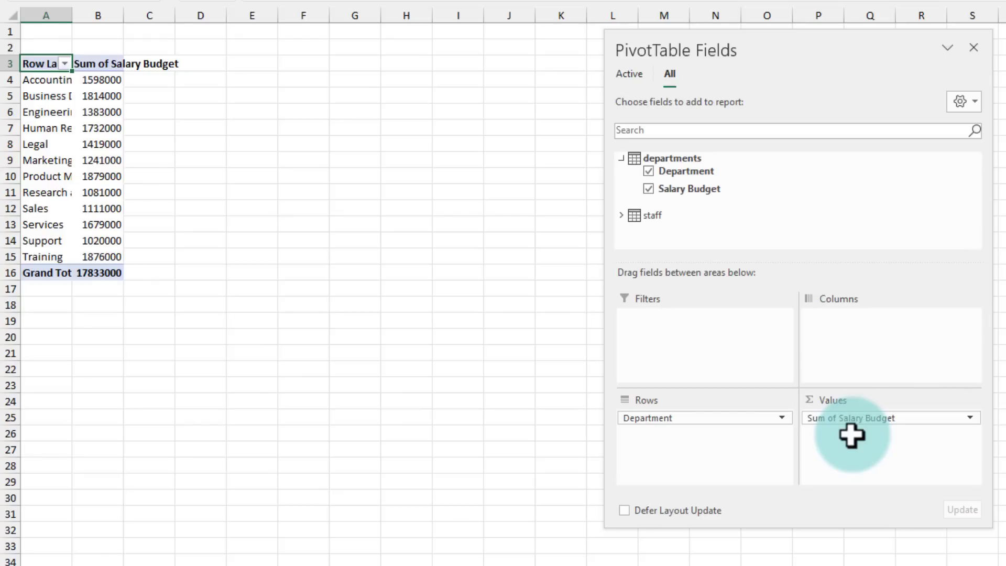
{"action": "left_click", "coordinate": [621, 215]}
{"action": "scroll", "coordinate": [847, 188], "scroll_direction": "down", "scroll_amount": 2}
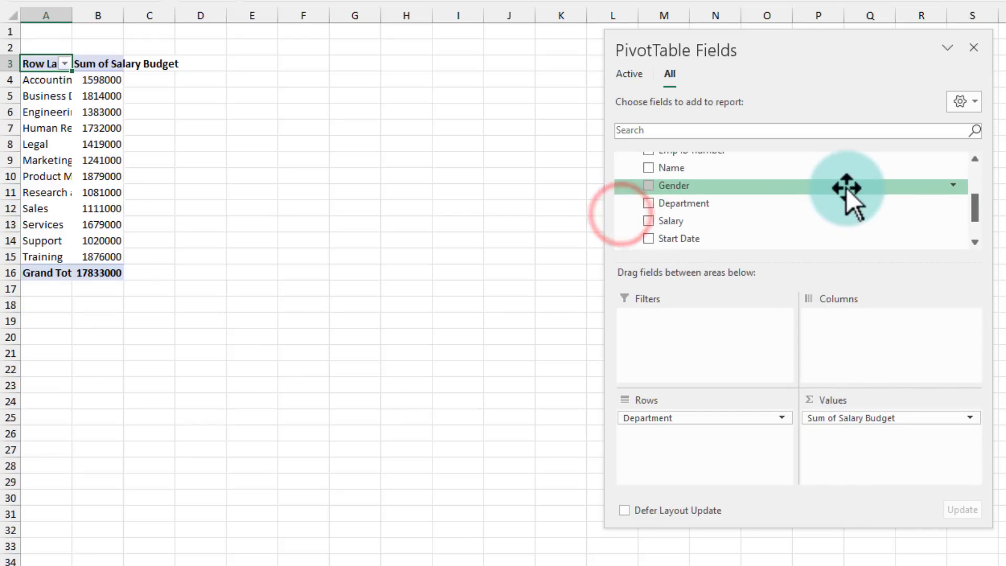
{"action": "scroll", "coordinate": [847, 187], "scroll_direction": "down", "scroll_amount": 3}
{"action": "left_click_drag", "start_coordinate": [686, 176], "coordinate": [905, 451]}
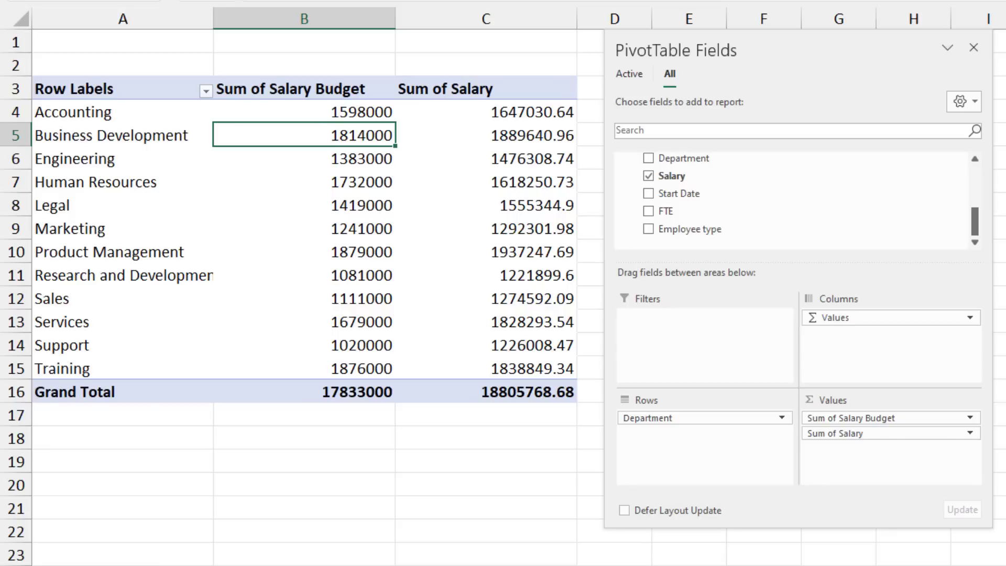
Select the Accounting and Human Resources budget and salary values in the pivot
{"action": "left_click_drag", "start_coordinate": [122, 113], "coordinate": [485, 108]}
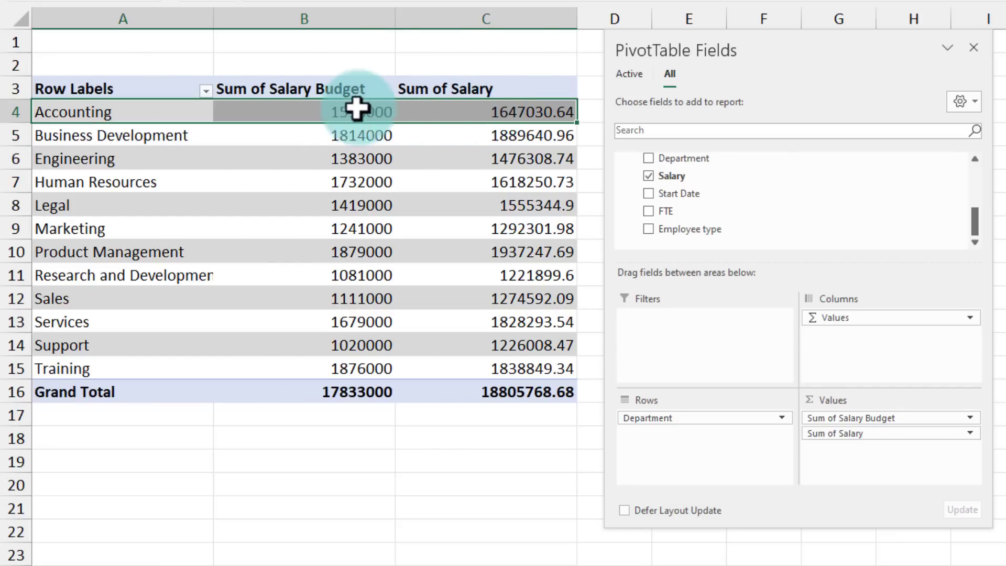
{"action": "left_click", "coordinate": [299, 107]}
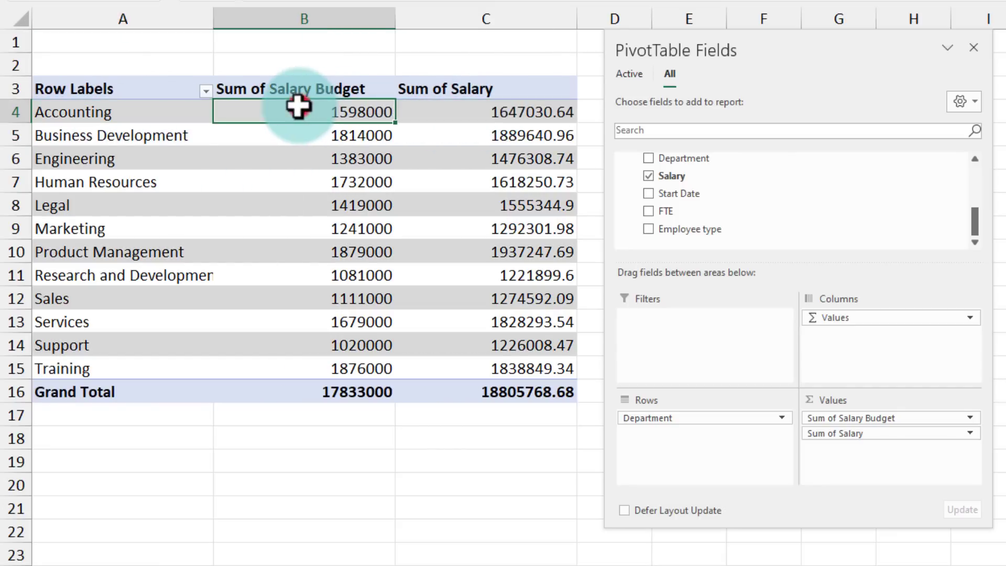
{"action": "left_click", "coordinate": [514, 110]}
{"action": "left_click", "coordinate": [355, 117]}
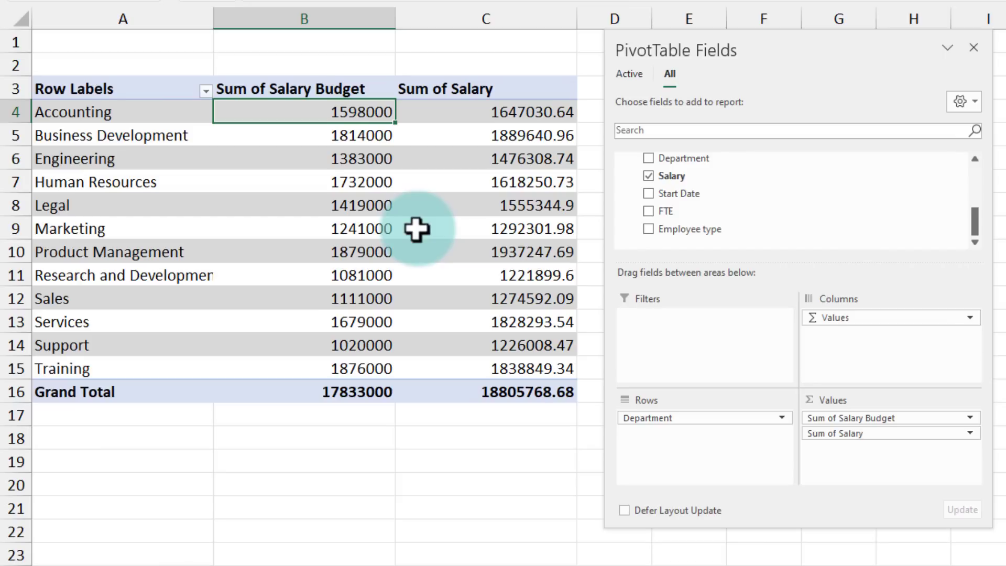
{"action": "left_click_drag", "start_coordinate": [338, 183], "coordinate": [512, 184]}
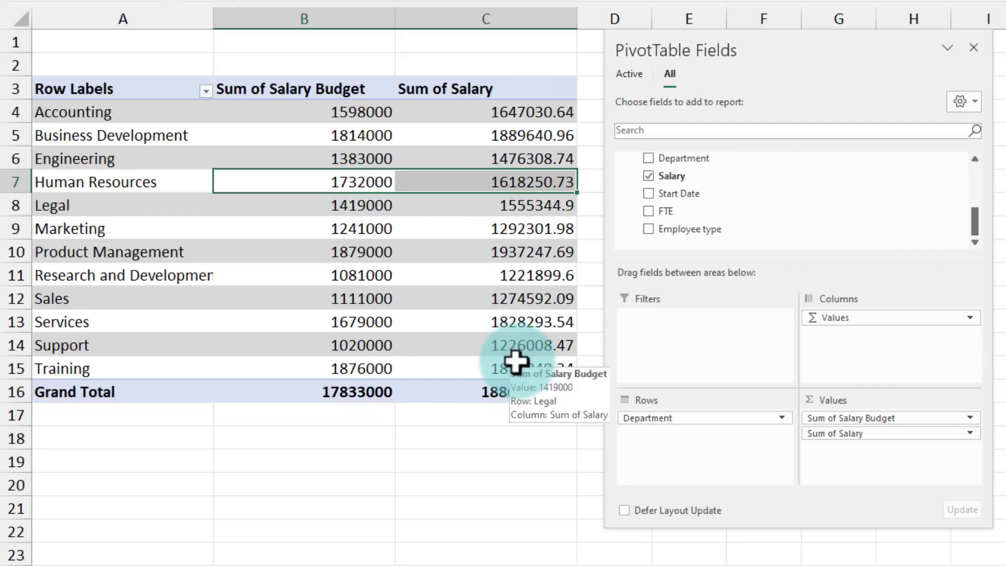
Format Sum of Salary Budget as Currency with 0 decimal places
{"action": "right_click", "coordinate": [310, 109]}
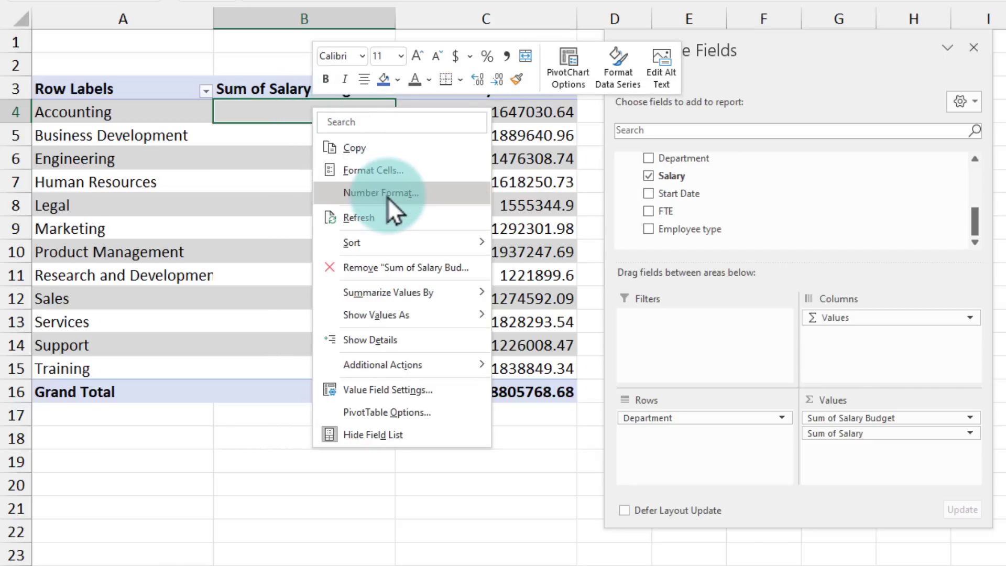
{"action": "left_click", "coordinate": [387, 197]}
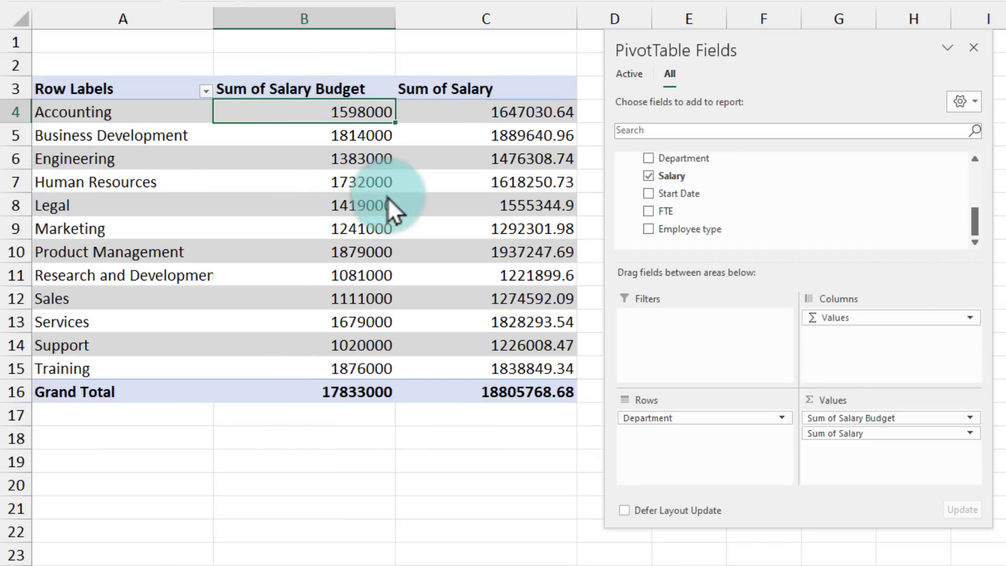
{"action": "left_click", "coordinate": [213, 86]}
{"action": "left_click", "coordinate": [399, 103]}
{"action": "left_click", "coordinate": [399, 102]}
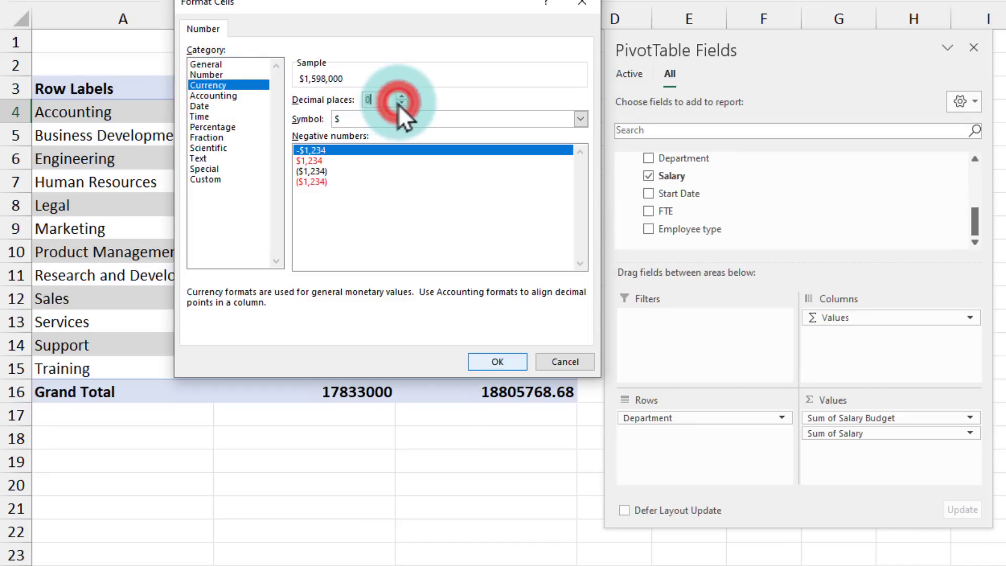
{"action": "key", "text": "Return"}
{"action": "left_click", "coordinate": [509, 113]}
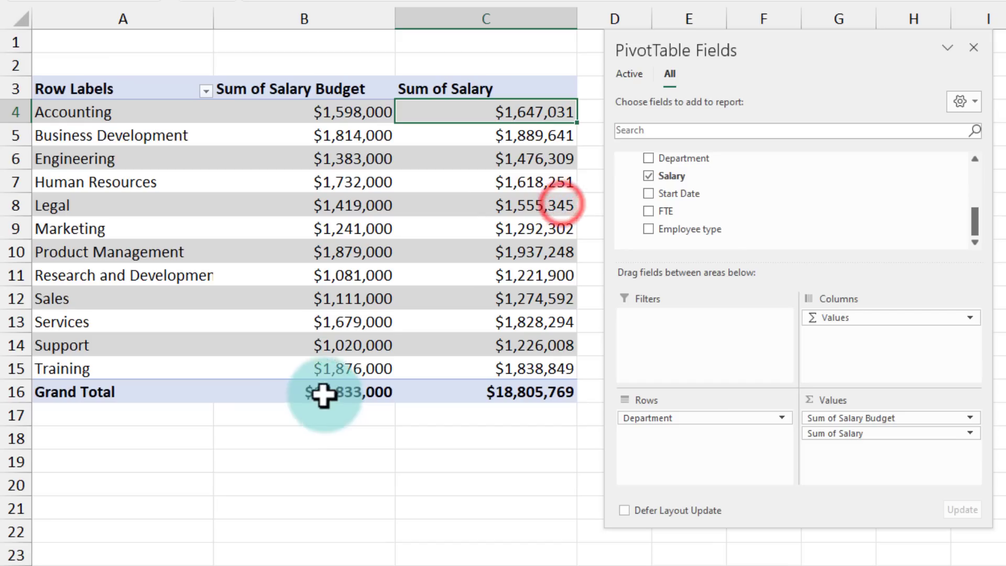
{"action": "left_click", "coordinate": [314, 112]}
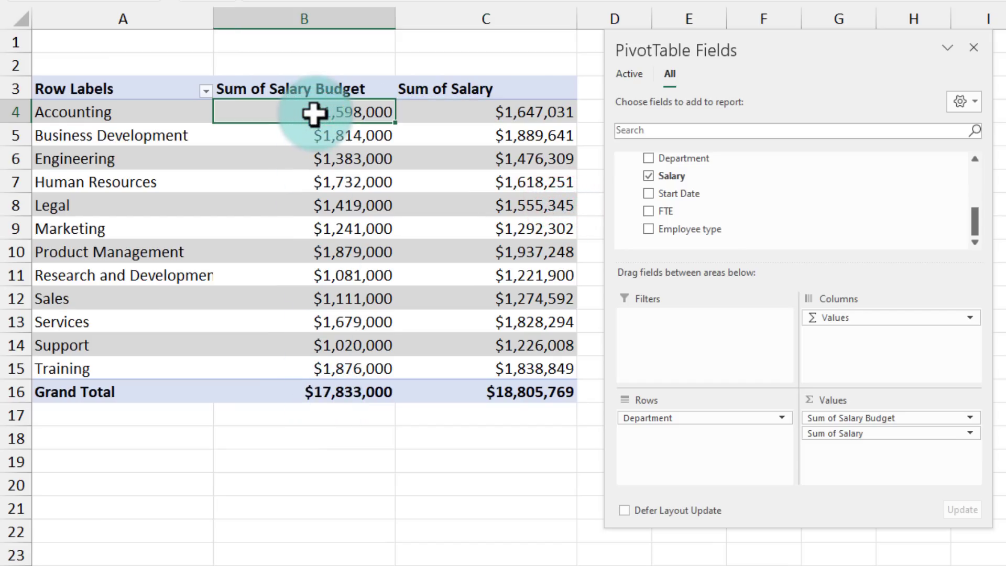
Move the PivotTable Fields pane aside, reselect the pivot, and scroll up to the staff table
{"action": "left_click", "coordinate": [489, 111]}
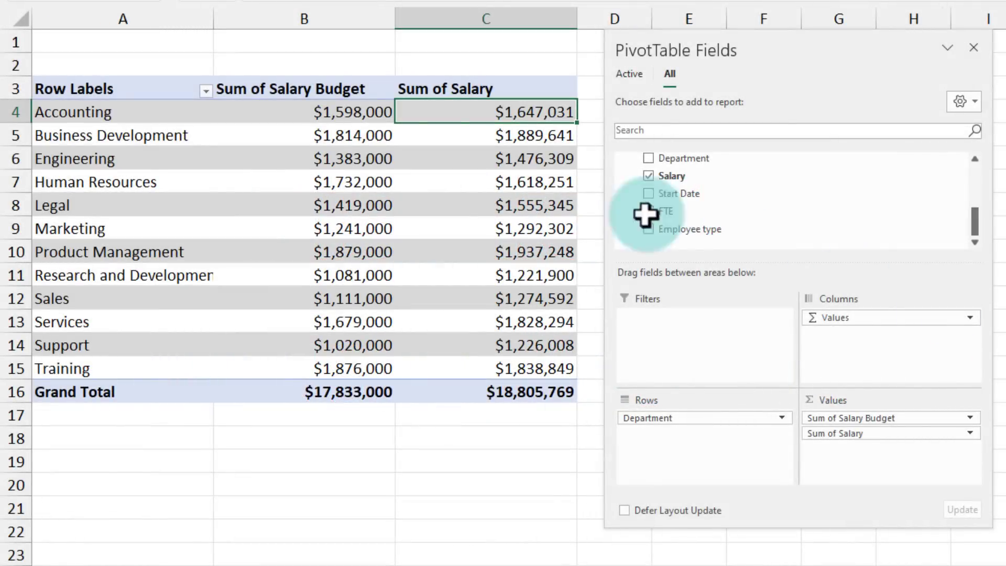
{"action": "left_click", "coordinate": [359, 110]}
{"action": "left_click", "coordinate": [500, 105]}
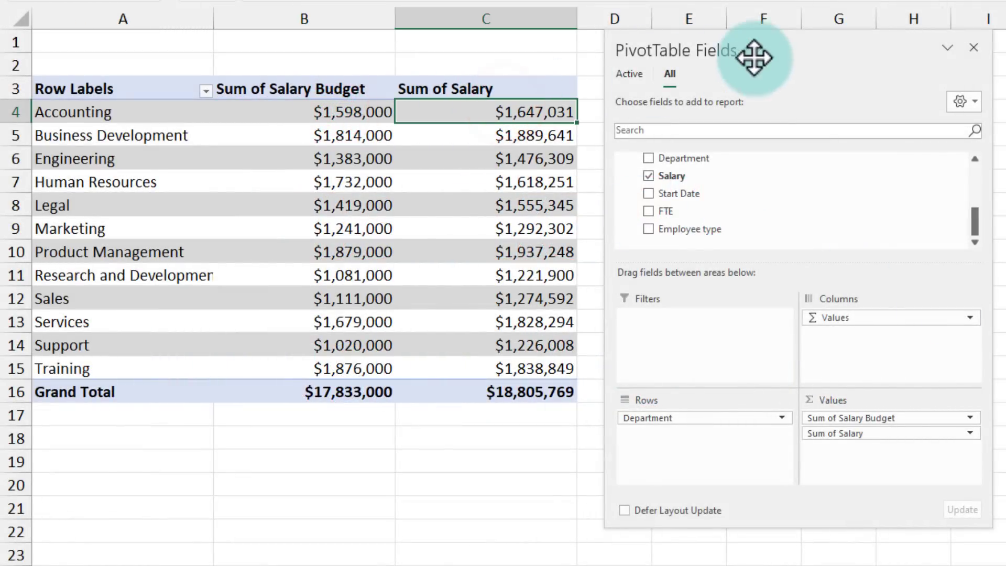
{"action": "left_click_drag", "start_coordinate": [764, 48], "coordinate": [987, 50]}
{"action": "left_click", "coordinate": [607, 114]}
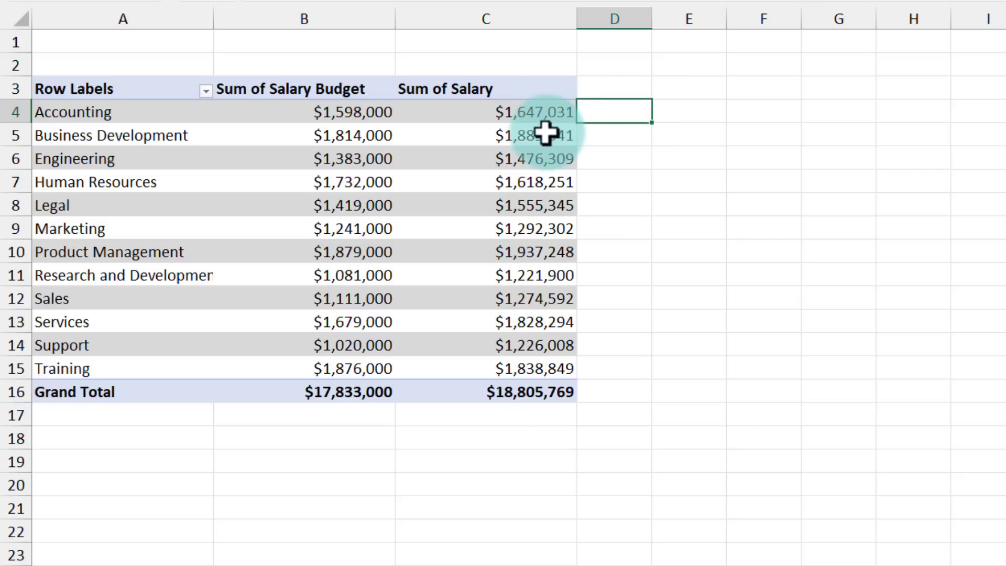
{"action": "left_click", "coordinate": [323, 110]}
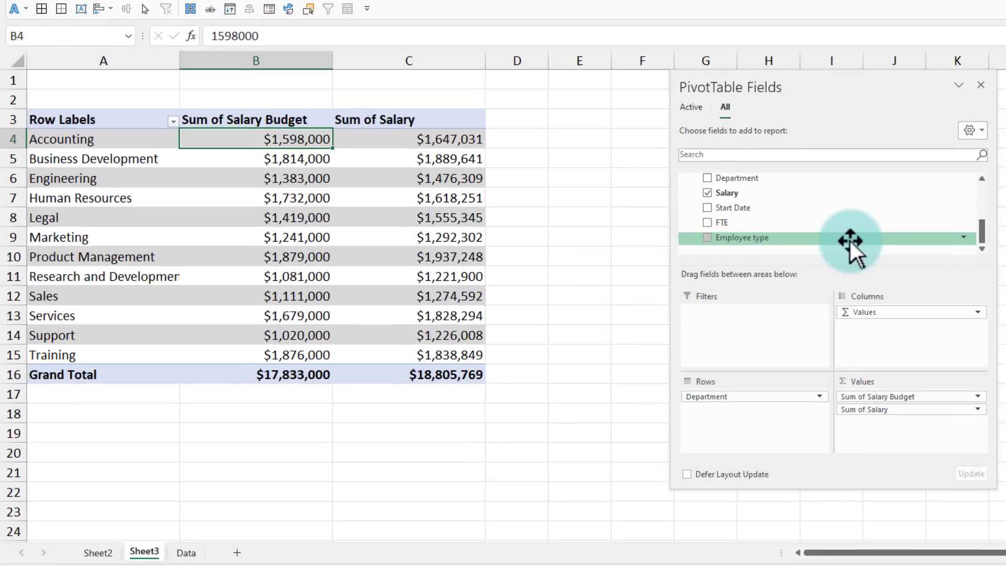
{"action": "scroll", "coordinate": [848, 239], "scroll_direction": "up", "scroll_amount": 5}
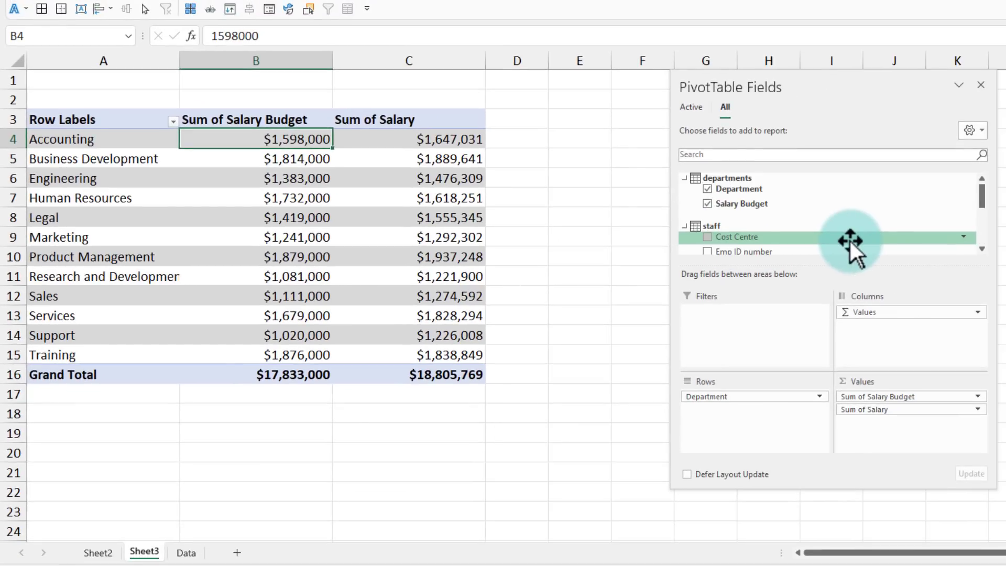
{"action": "left_click_drag", "start_coordinate": [755, 227], "coordinate": [710, 196]}
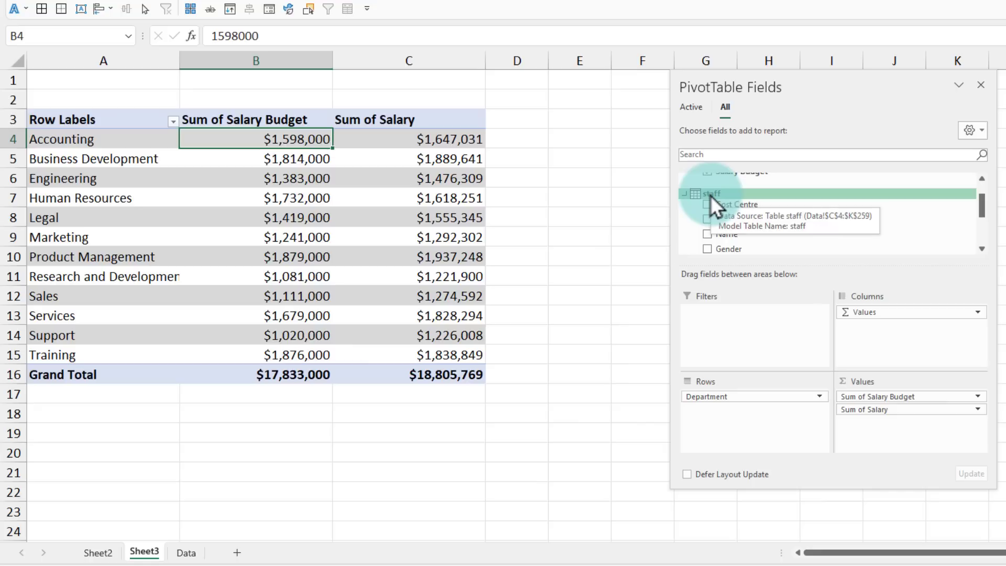
Add a new measure to the staff table named 'Salary Variance'
{"action": "right_click", "coordinate": [710, 196]}
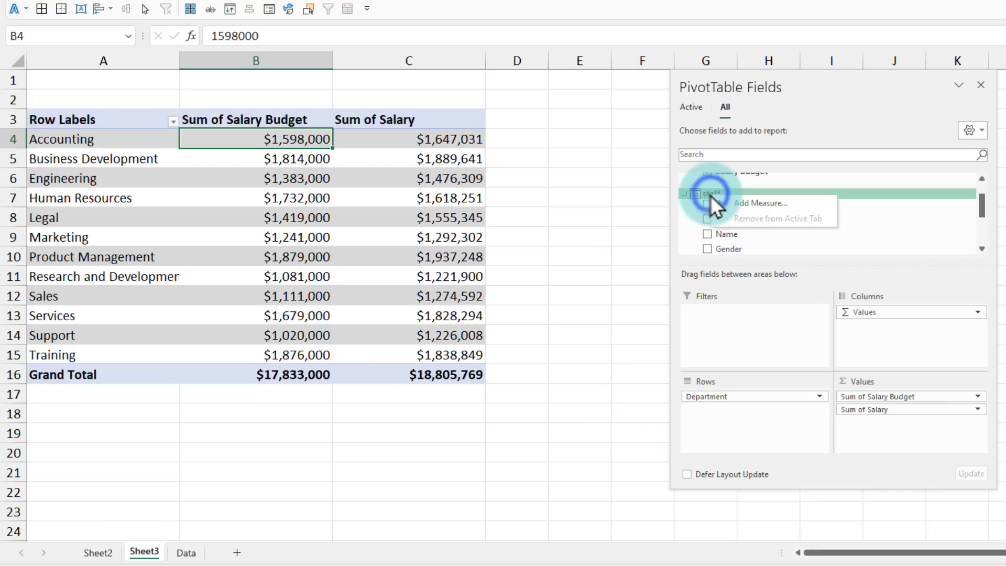
{"action": "left_click", "coordinate": [739, 202]}
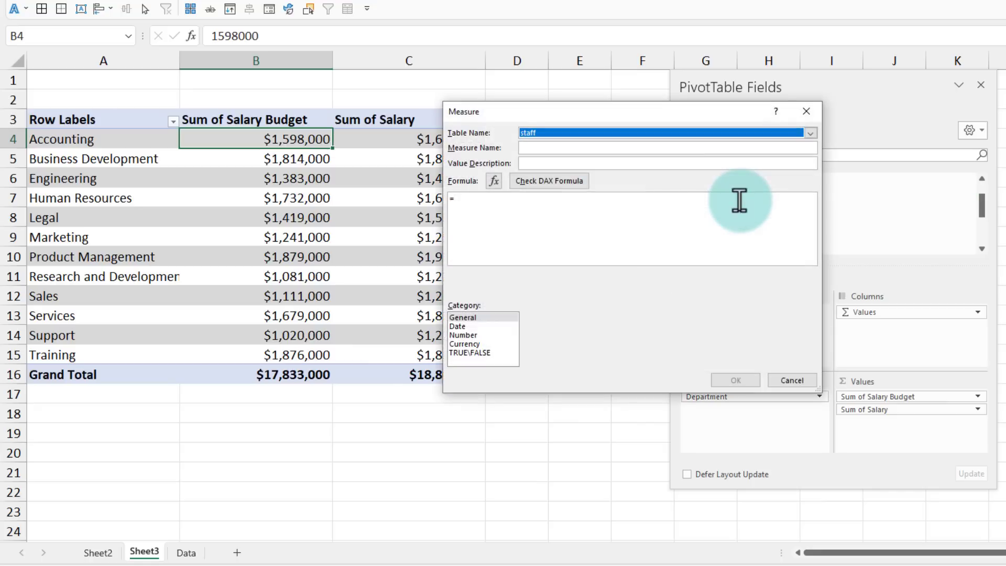
{"action": "left_click", "coordinate": [611, 150]}
{"action": "type", "text": "Salary Va"}
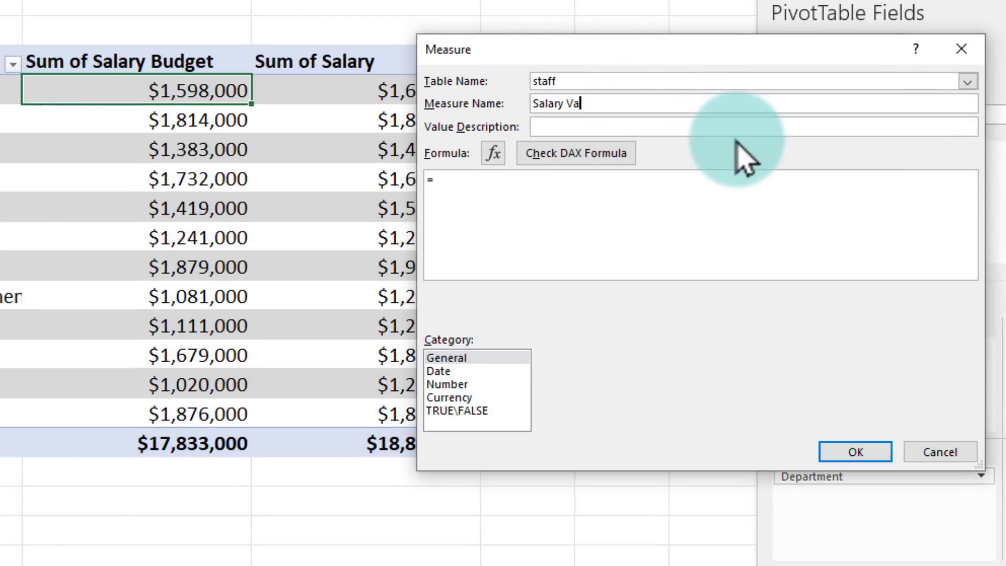
{"action": "type", "text": "riance"}
{"action": "key", "text": "Tab"}
{"action": "key", "text": "Tab"}
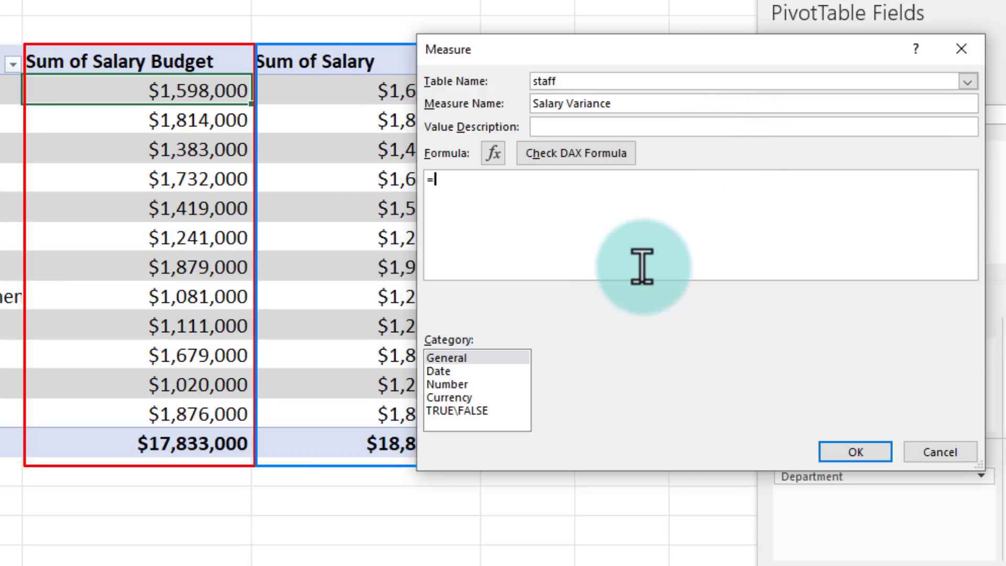
Write the formula =[Sum of Salary Budget] - [Sum of Salary] and set Currency format
{"action": "type", "text": "["}
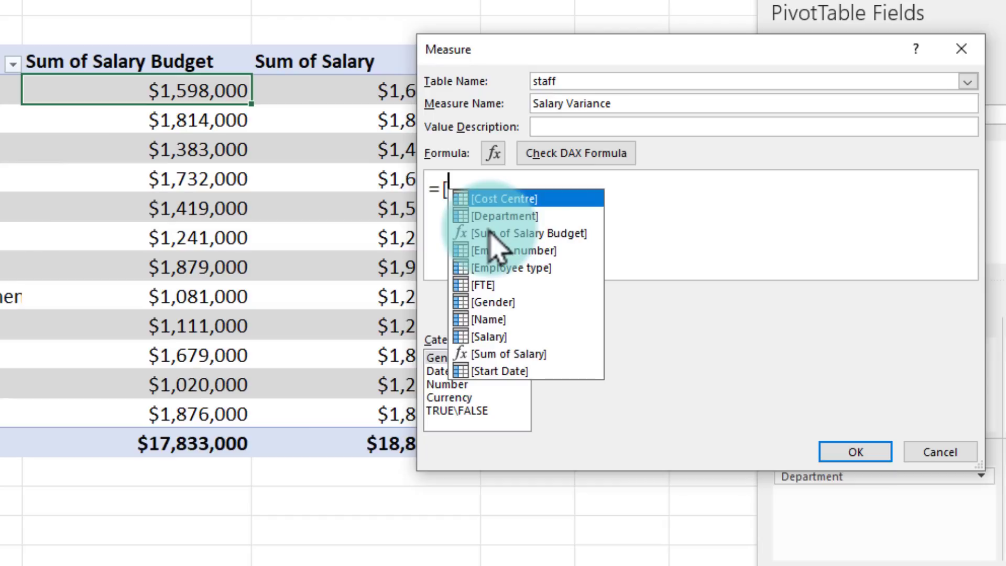
{"action": "double_click", "coordinate": [521, 233]}
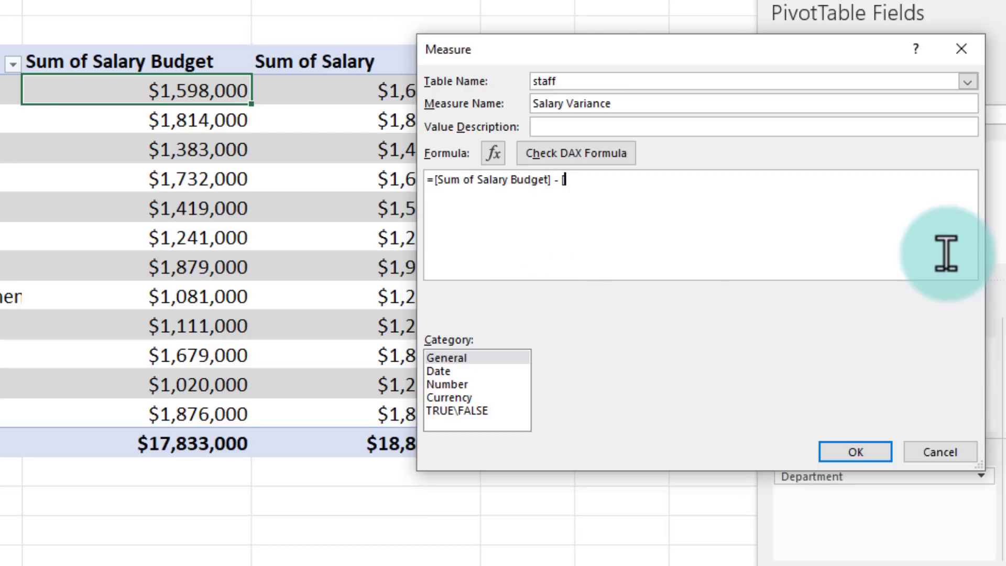
{"action": "type", "text": "- ["}
{"action": "double_click", "coordinate": [644, 352]}
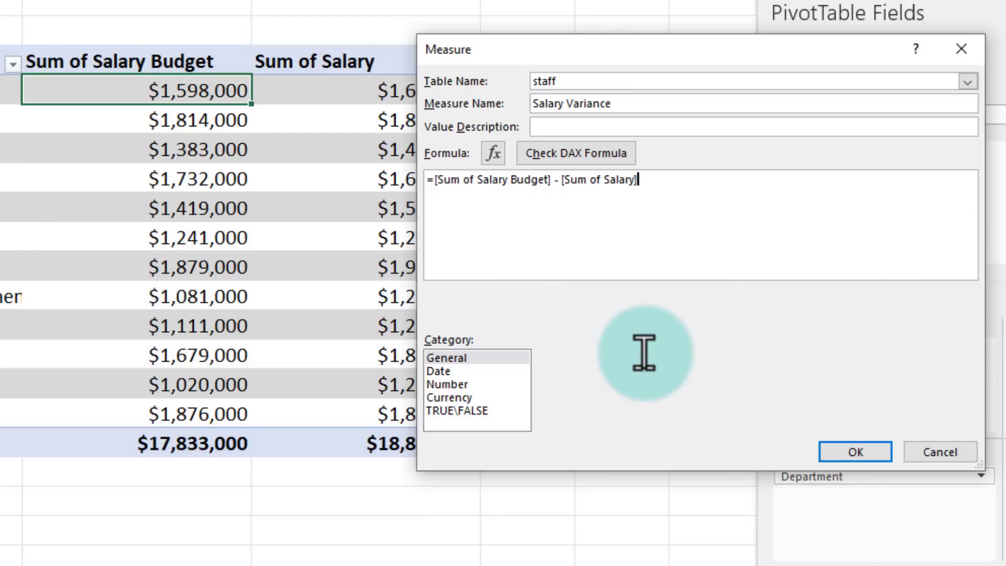
{"action": "left_click", "coordinate": [451, 398]}
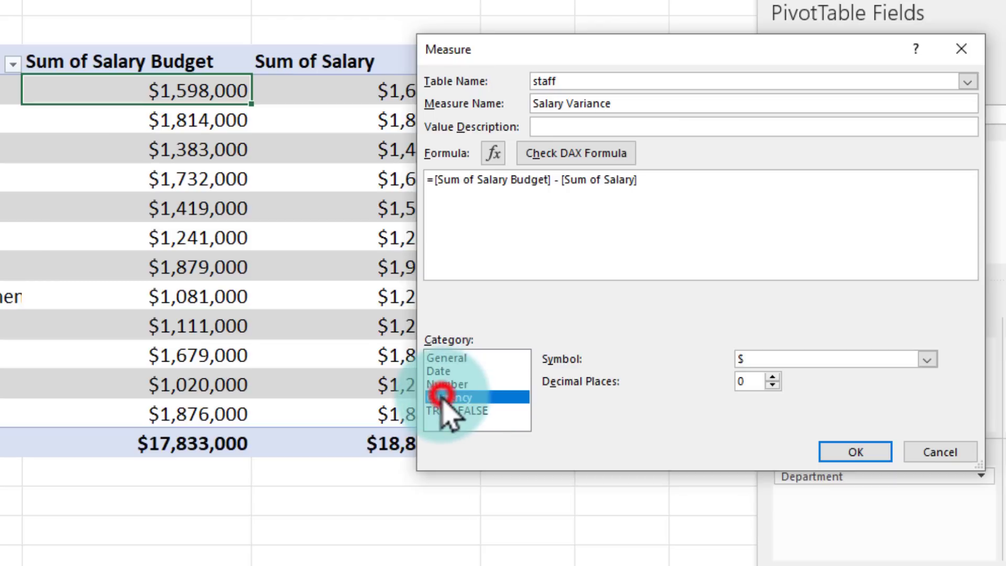
Save the Salary Variance measure, add it to the pivot values, and widen column D
{"action": "left_click", "coordinate": [852, 452]}
{"action": "scroll", "coordinate": [910, 247], "scroll_direction": "down", "scroll_amount": 3}
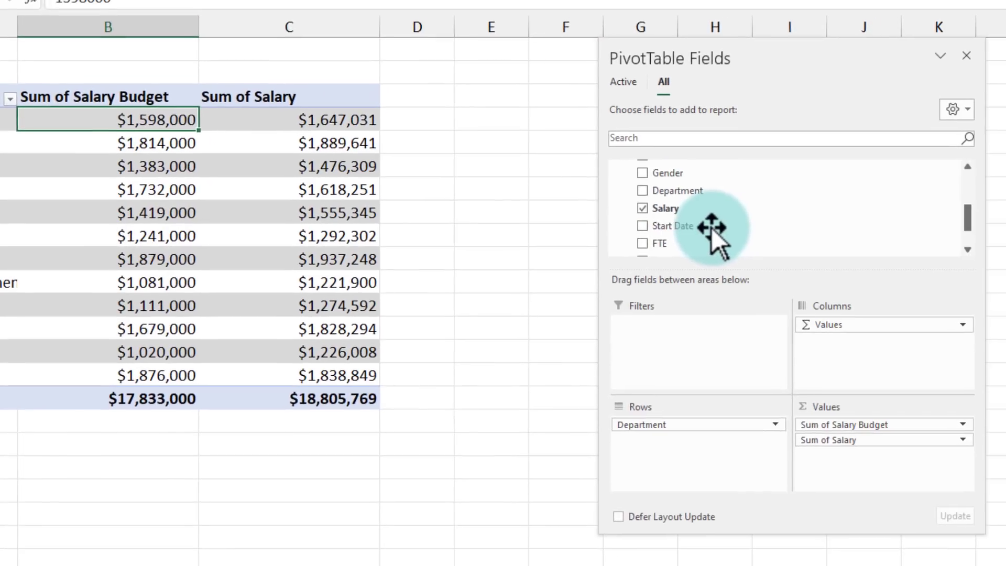
{"action": "scroll", "coordinate": [711, 227], "scroll_direction": "down", "scroll_amount": 1}
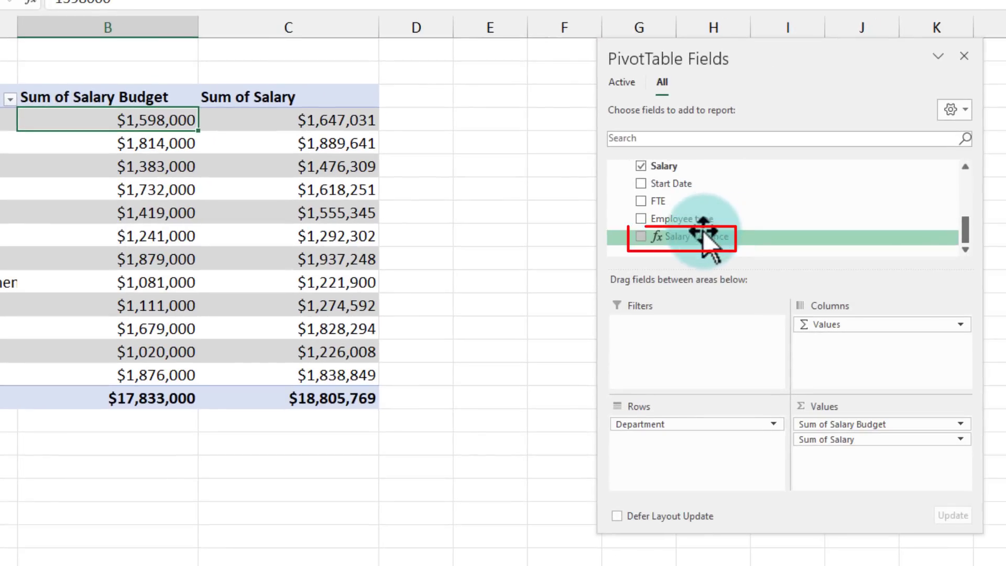
{"action": "left_click_drag", "start_coordinate": [704, 234], "coordinate": [841, 467]}
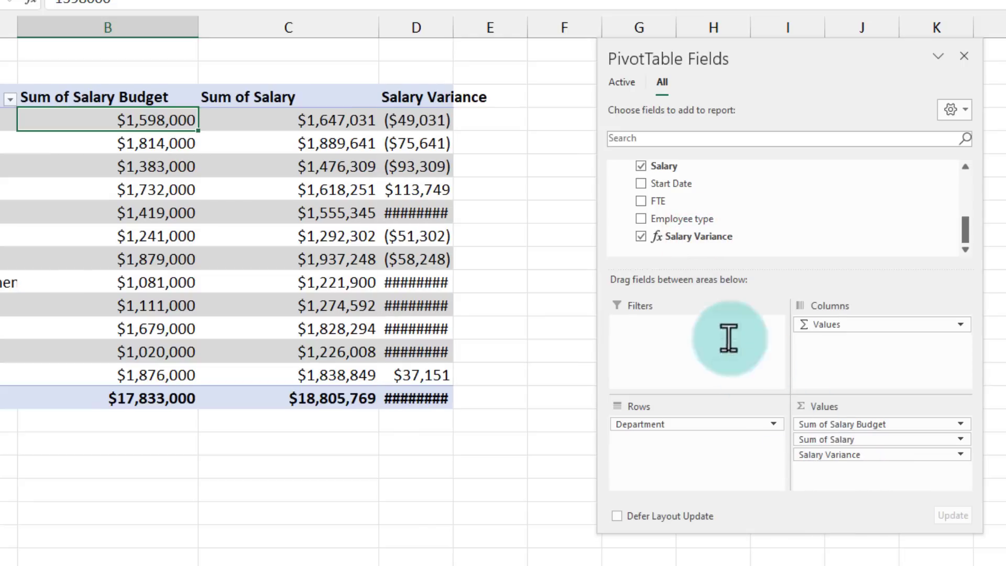
{"action": "left_click_drag", "start_coordinate": [458, 29], "coordinate": [507, 28]}
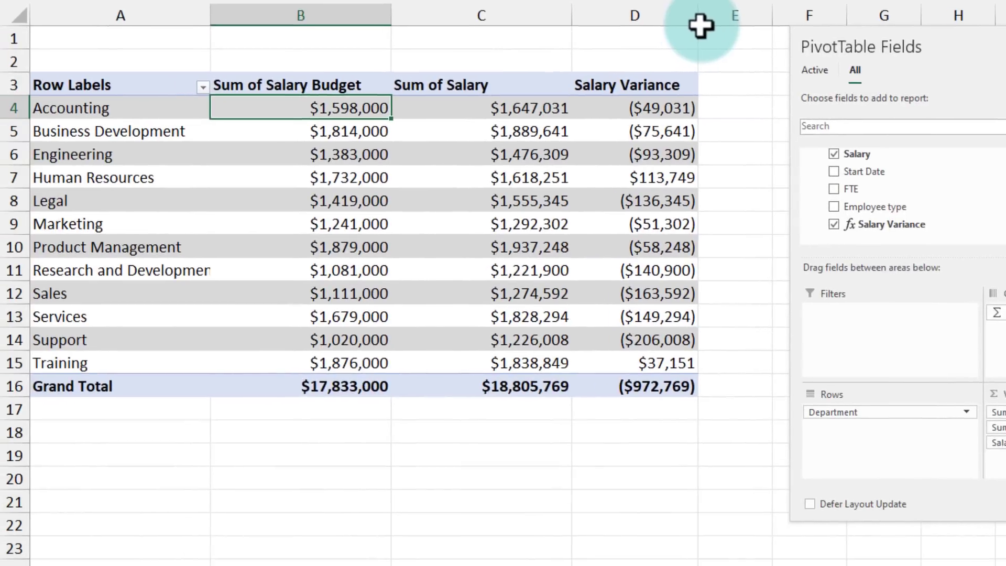
Review the variances for Accounting, Business Development, Engineering, Human Resources and Training ($37,151)
{"action": "left_click", "coordinate": [673, 106]}
{"action": "left_click", "coordinate": [670, 131]}
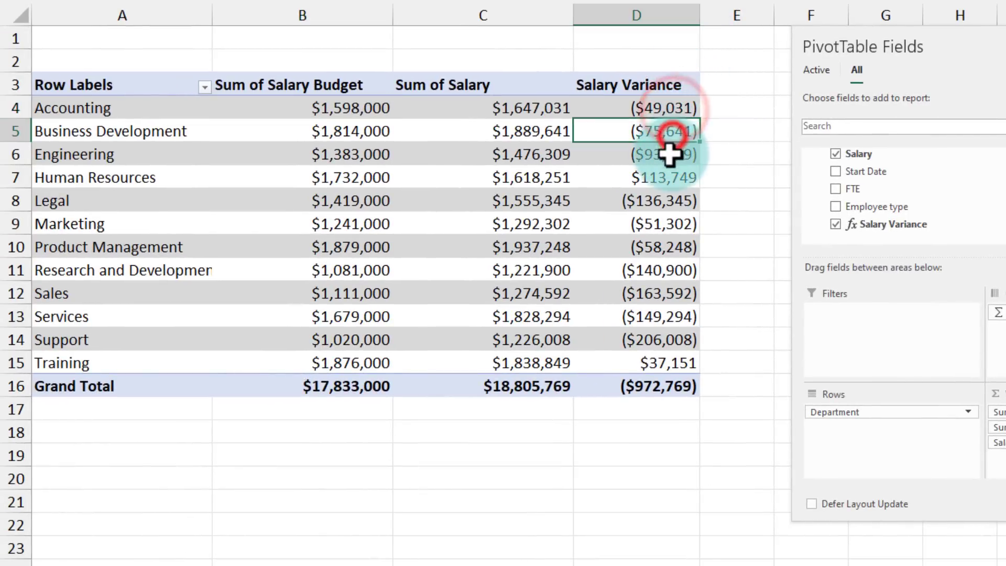
{"action": "left_click", "coordinate": [670, 154]}
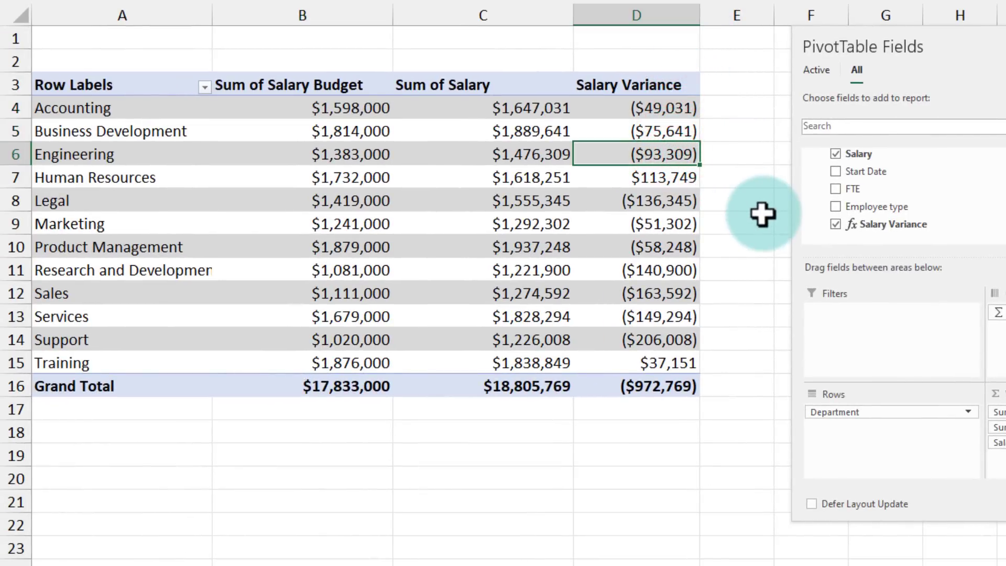
{"action": "left_click", "coordinate": [668, 175]}
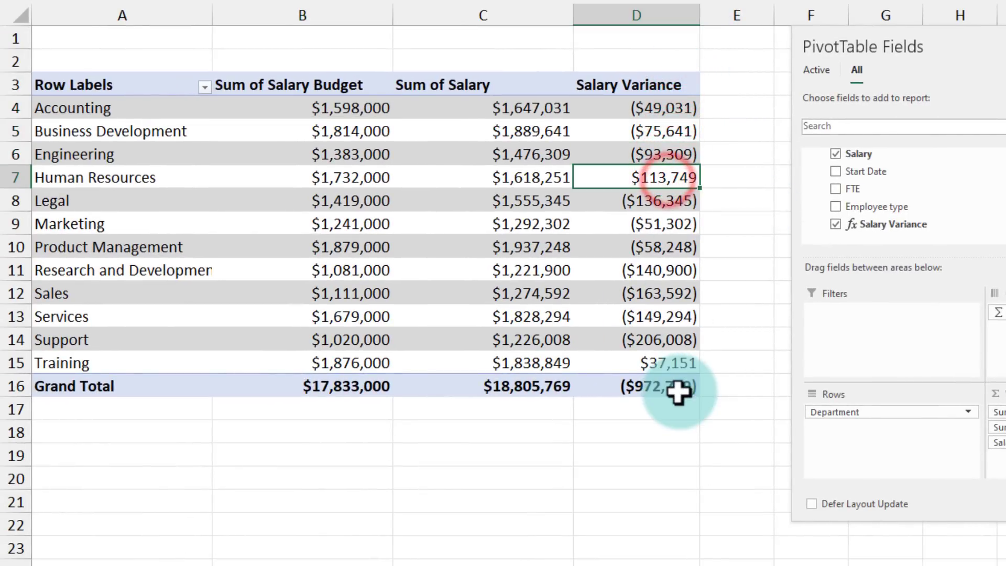
{"action": "left_click", "coordinate": [666, 361]}
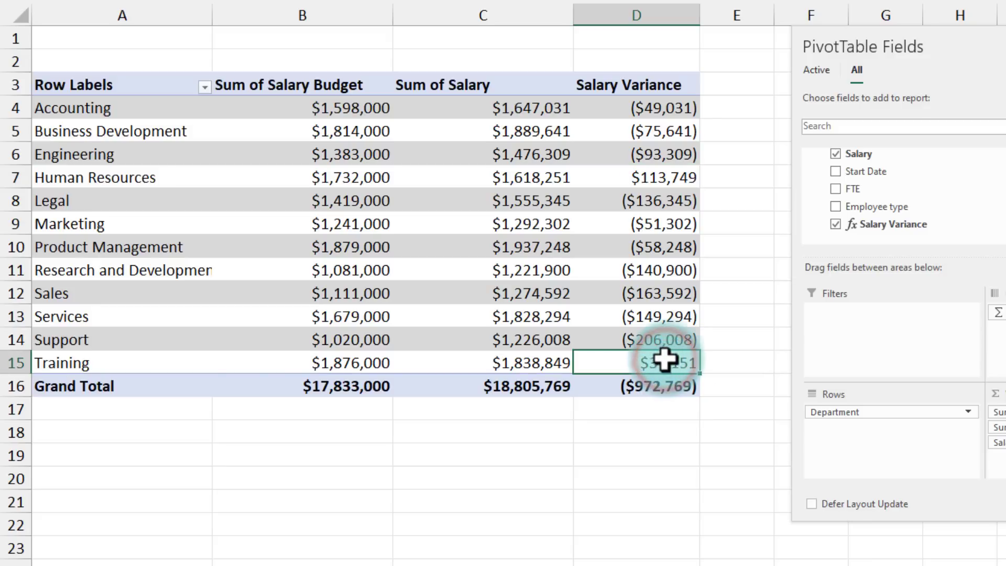